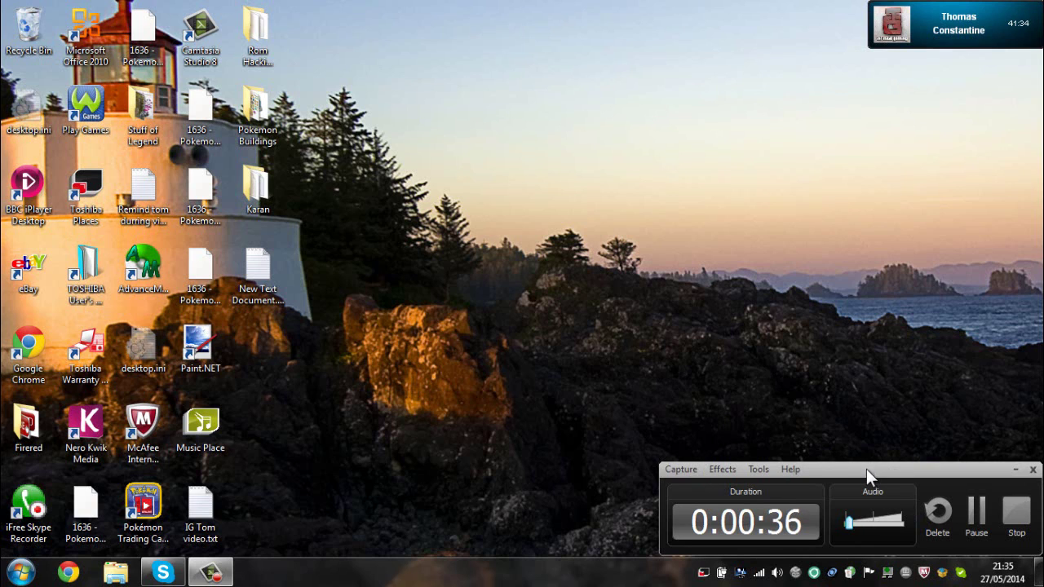
left_click_drag(867, 471, 332, 455)
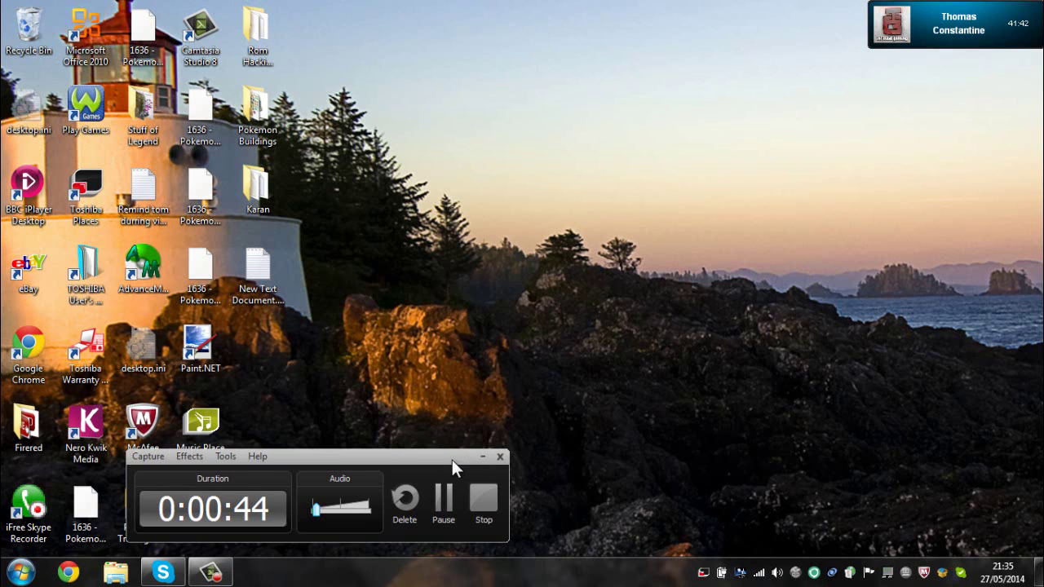
left_click_drag(452, 459, 986, 471)
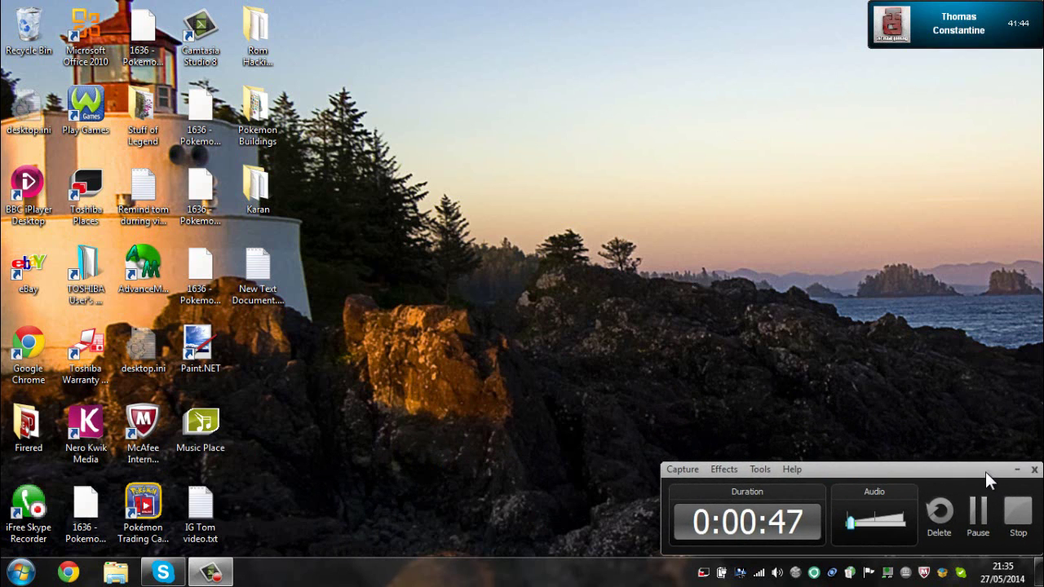
- Switch to Skype and start sharing the screen in the ongoing group call
left_click(162, 571)
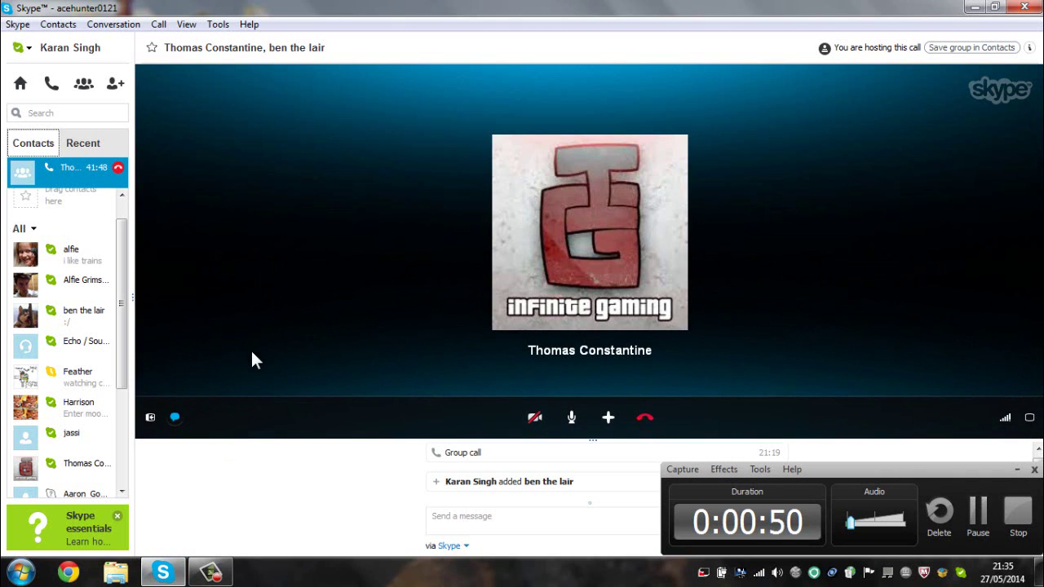
left_click(606, 414)
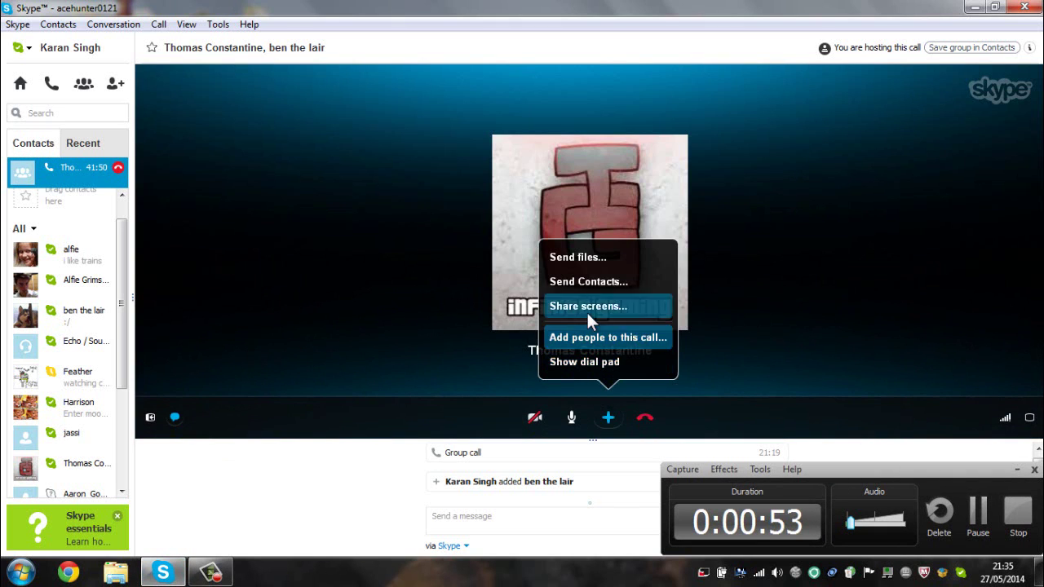
left_click(586, 311)
left_click(602, 343)
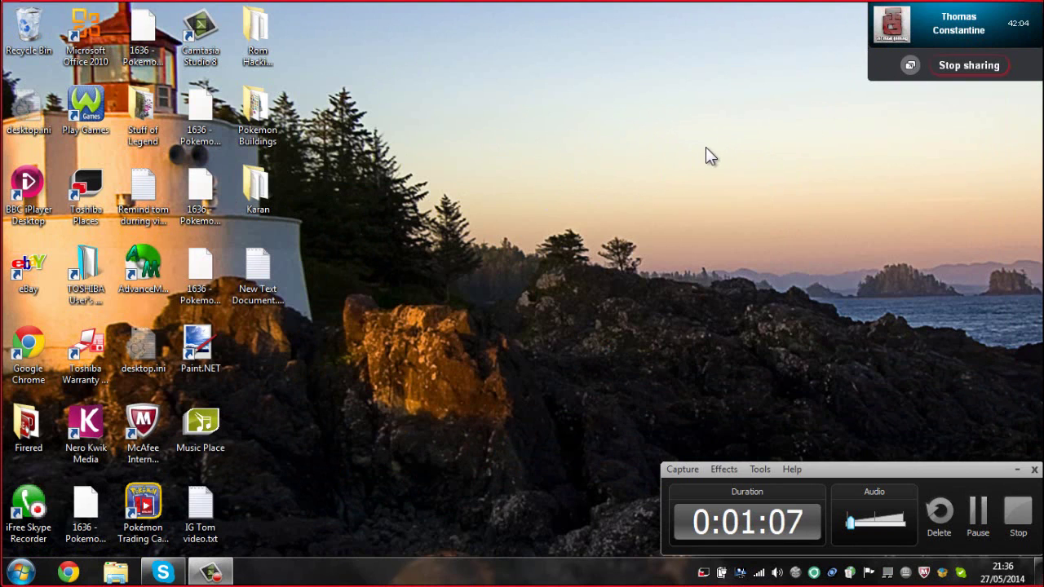
- Open the Roms folder inside Stuff of Legend and enlarge its window to fit the file list and its columns
double_click(153, 105)
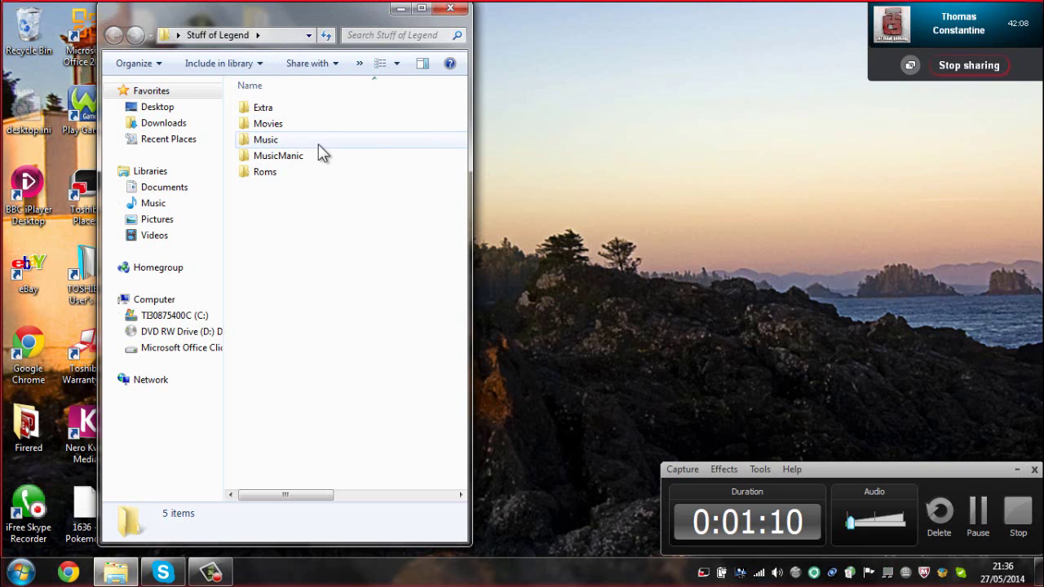
double_click(316, 172)
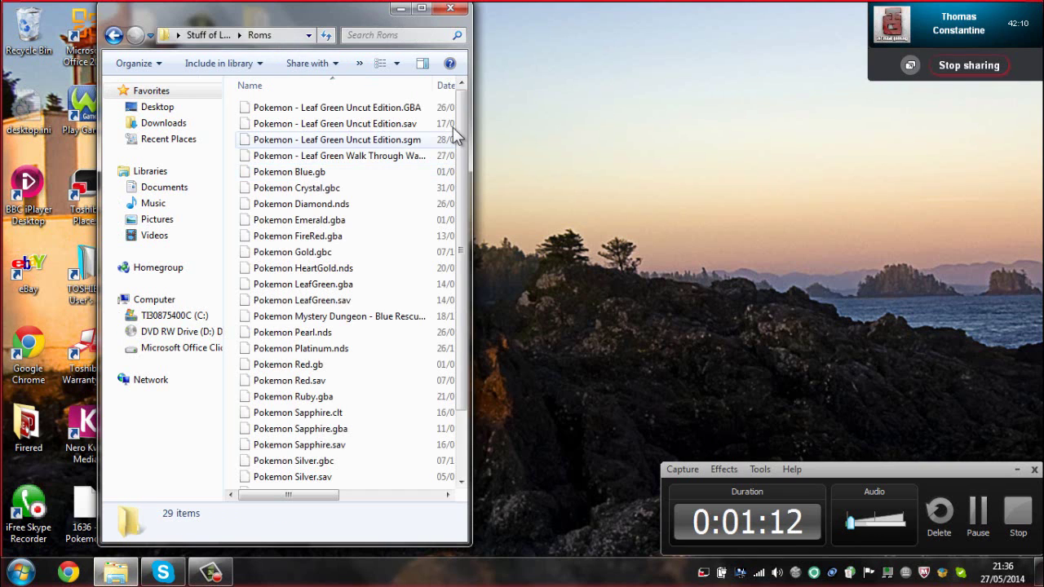
left_click_drag(459, 132, 659, 362)
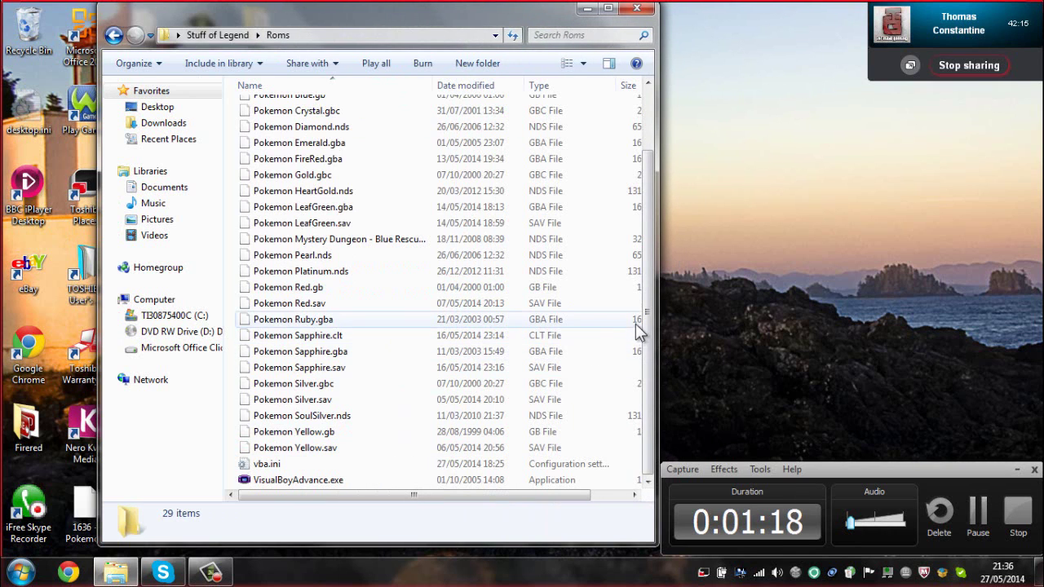
mouse_move(650, 314)
left_mouse_down()
mouse_move(654, 246)
mouse_move(648, 323)
left_mouse_up()
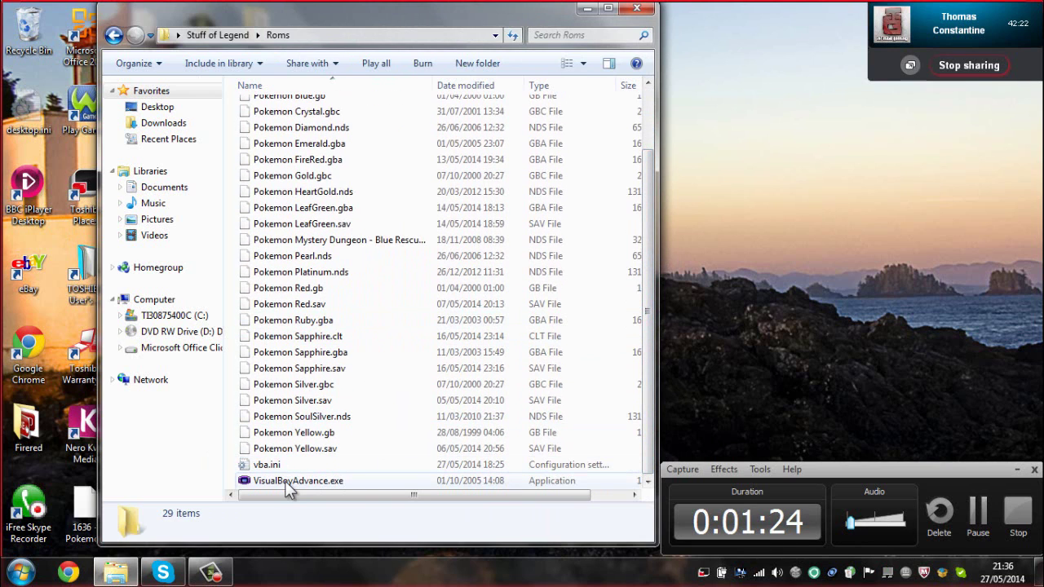
mouse_move(285, 481)
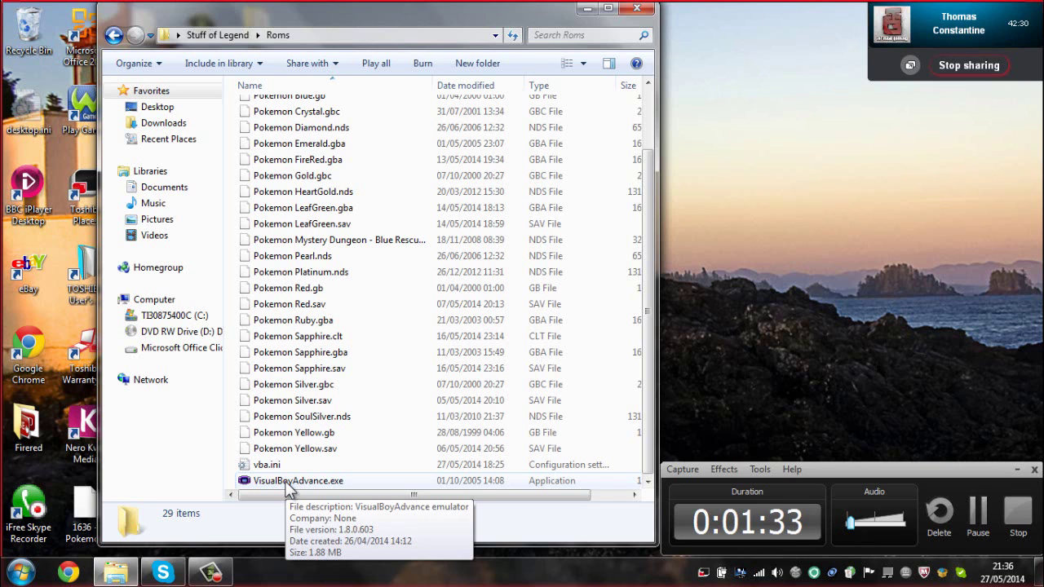
left_click_drag(305, 545, 306, 555)
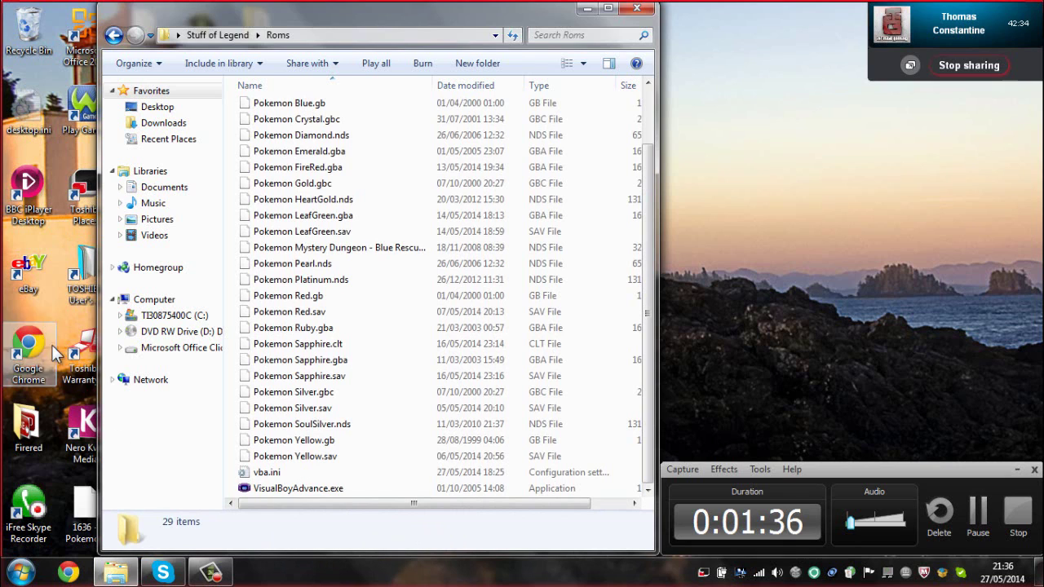
left_click_drag(99, 357, 4, 351)
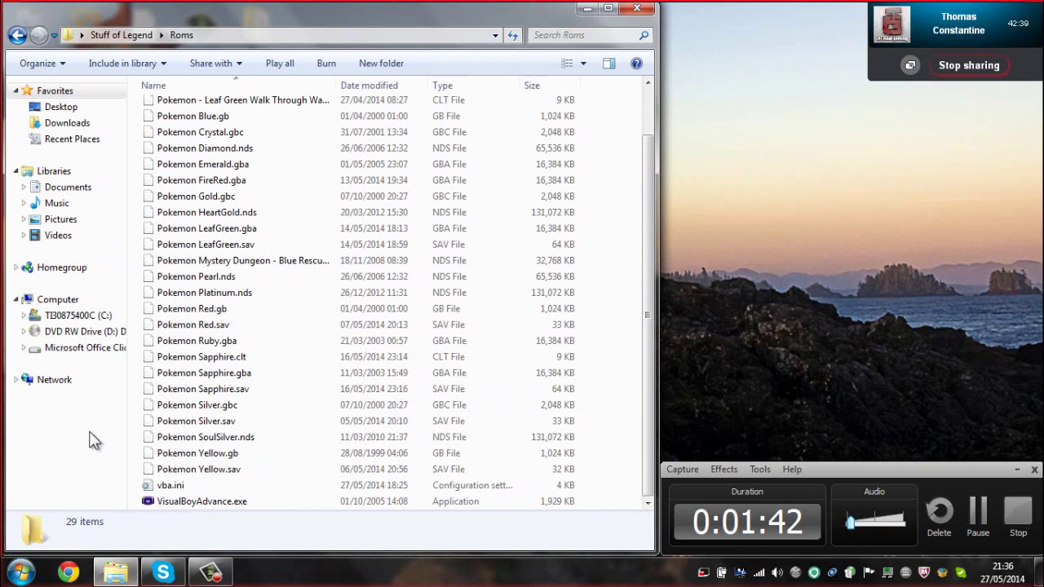
- Launch VisualBoyAdvance.exe from the Roms folder and minimize the folder window
double_click(193, 502)
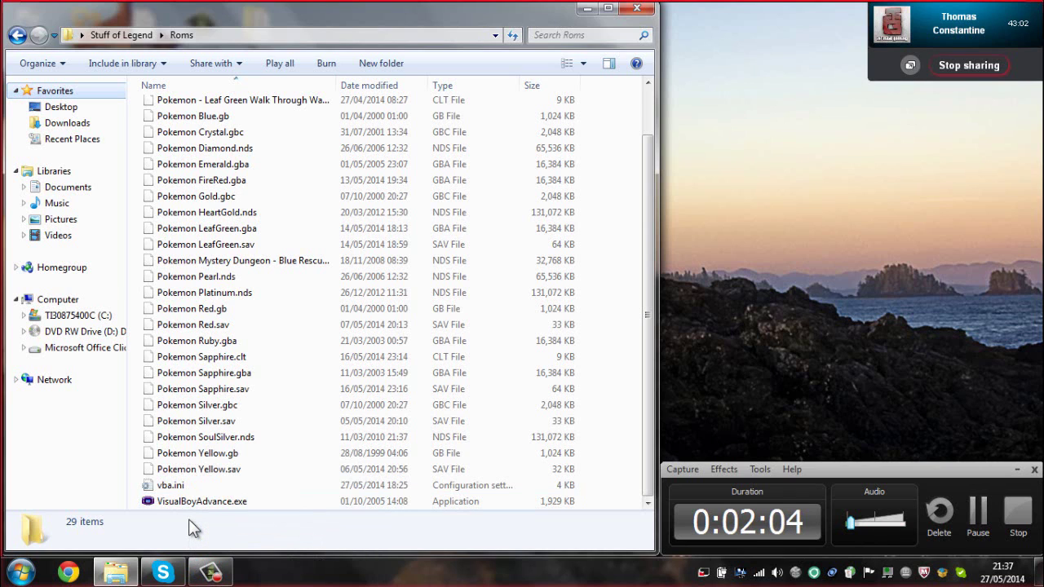
double_click(206, 504)
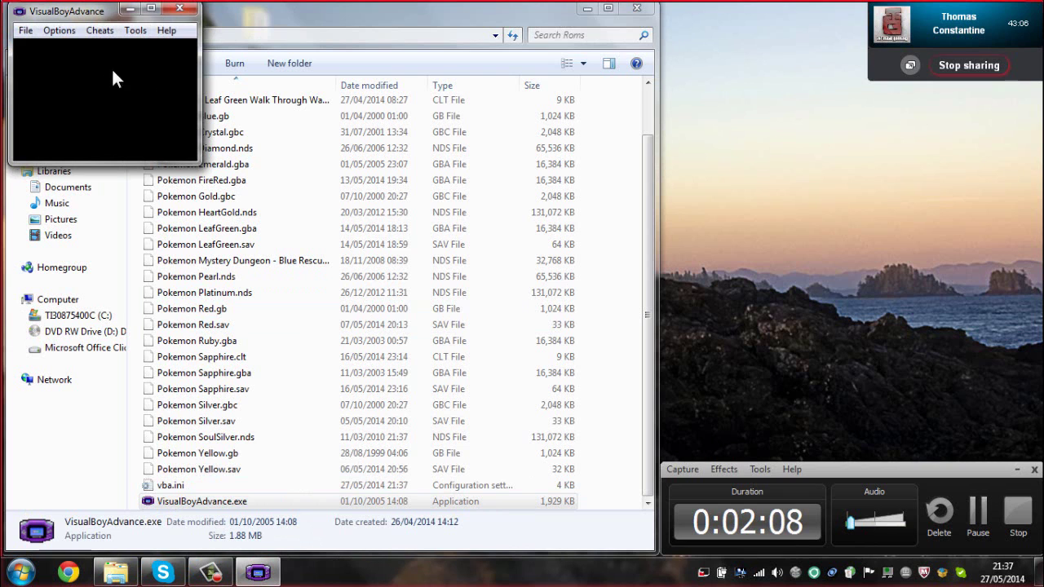
left_click(586, 8)
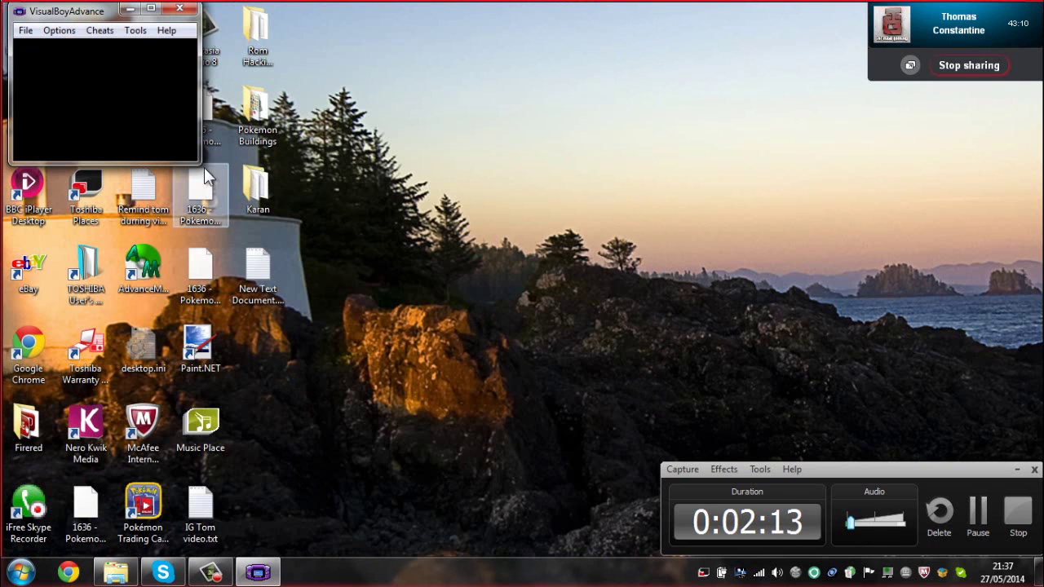
- Enlarge the VisualBoyAdvance window to about half the screen width and move the screen recorder's control window beneath it
left_click_drag(200, 161, 518, 387)
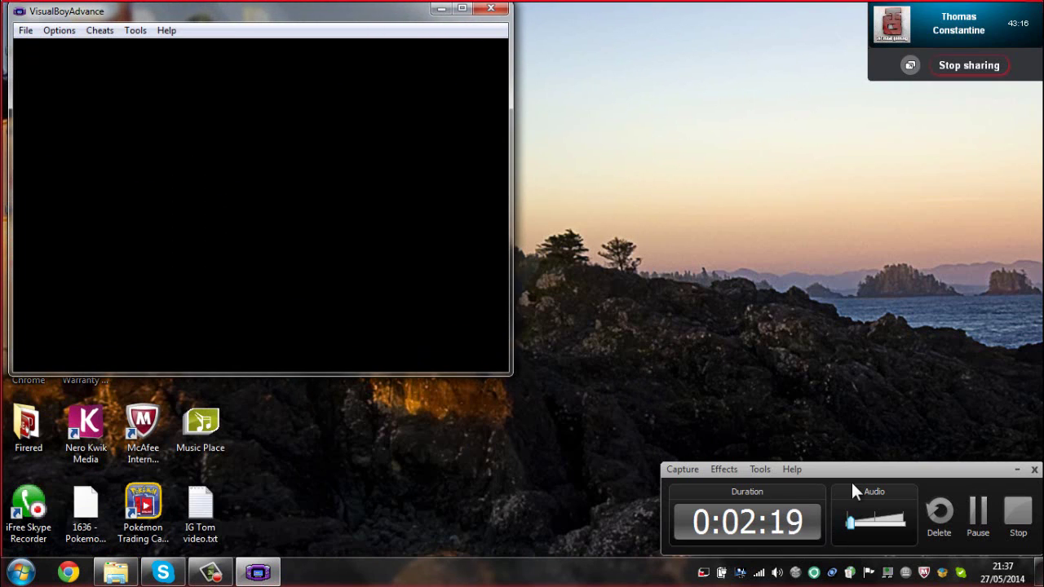
left_click_drag(860, 475, 259, 474)
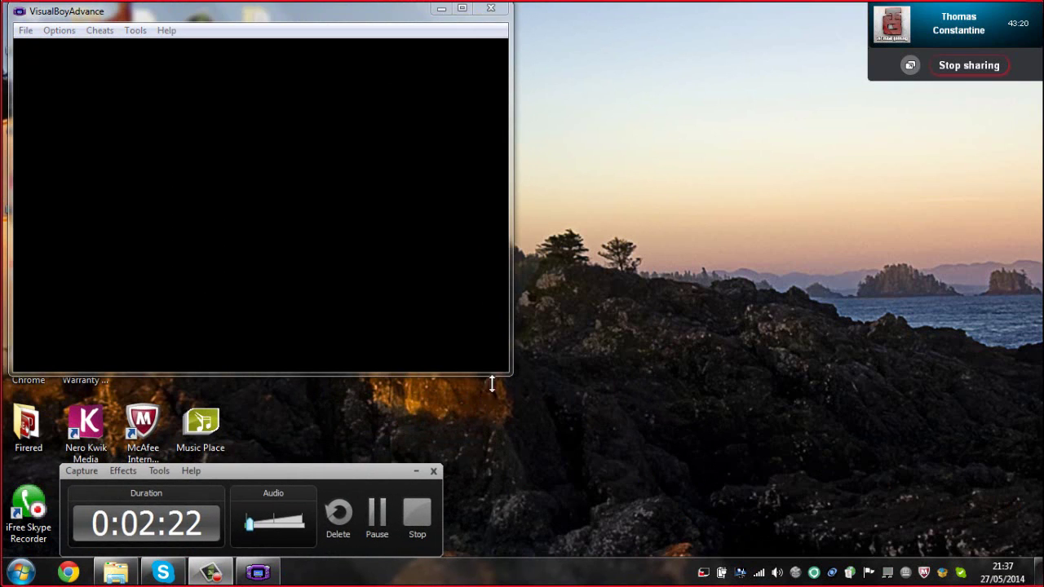
left_click_drag(508, 375, 560, 462)
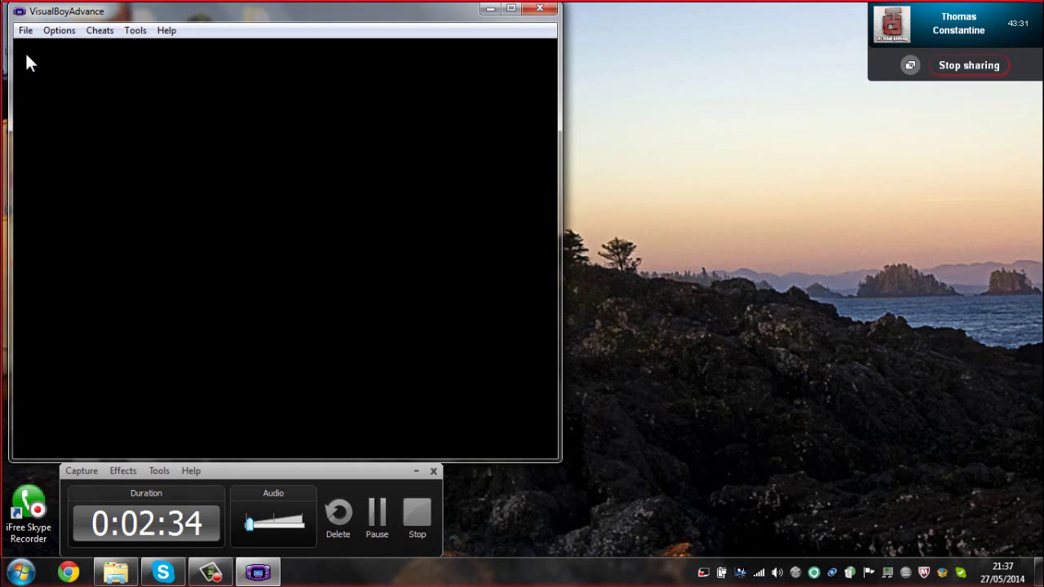
- Restore the Skype window to half-screen beside the emulator, narrow the emulator to fit, and shift the recorder controls beneath it
left_click(164, 573)
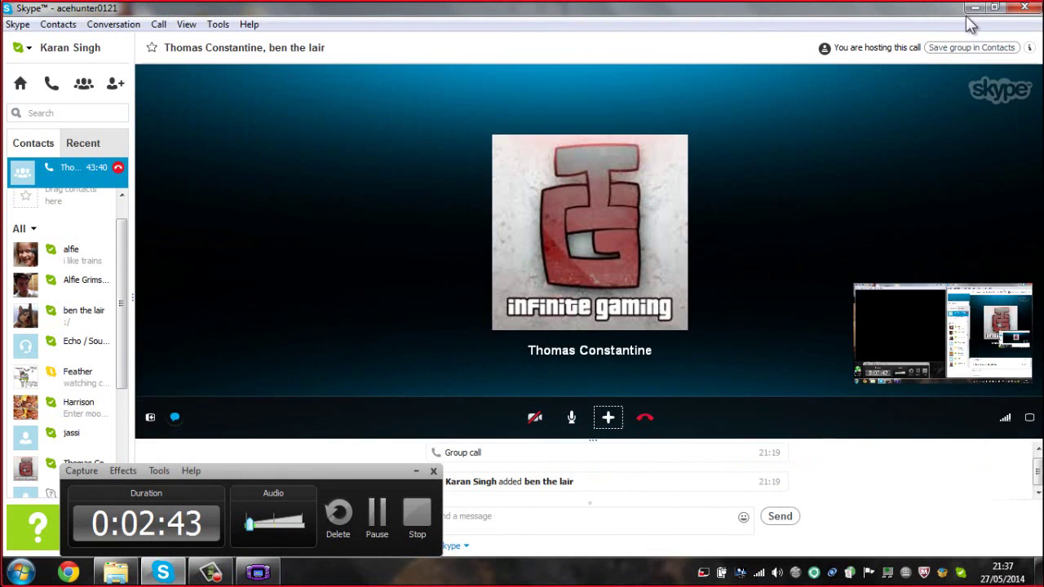
left_click(994, 8)
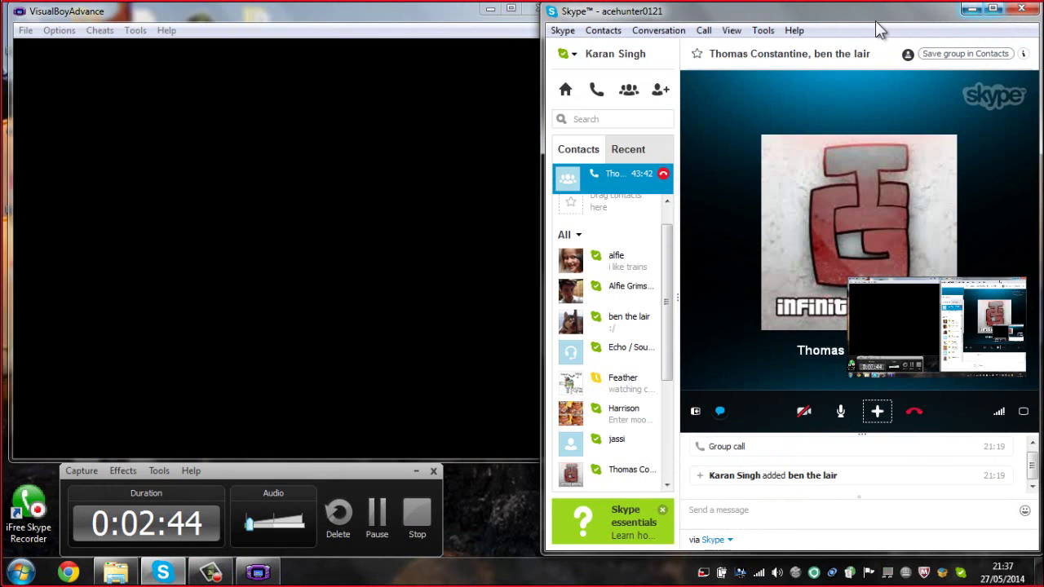
mouse_move(541, 100)
left_mouse_down()
mouse_move(559, 100)
mouse_move(536, 109)
left_mouse_up()
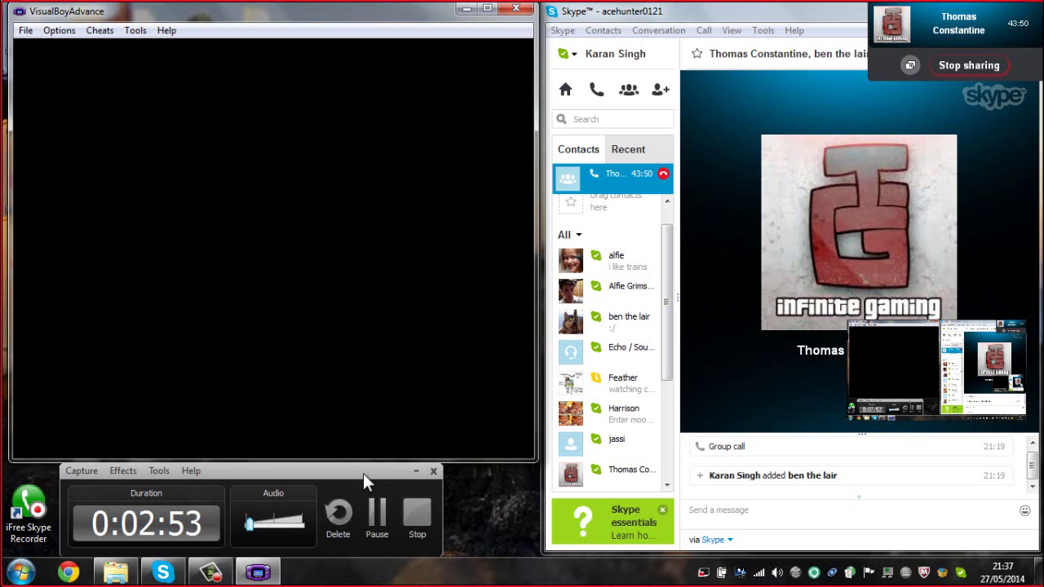
left_click_drag(363, 473, 459, 469)
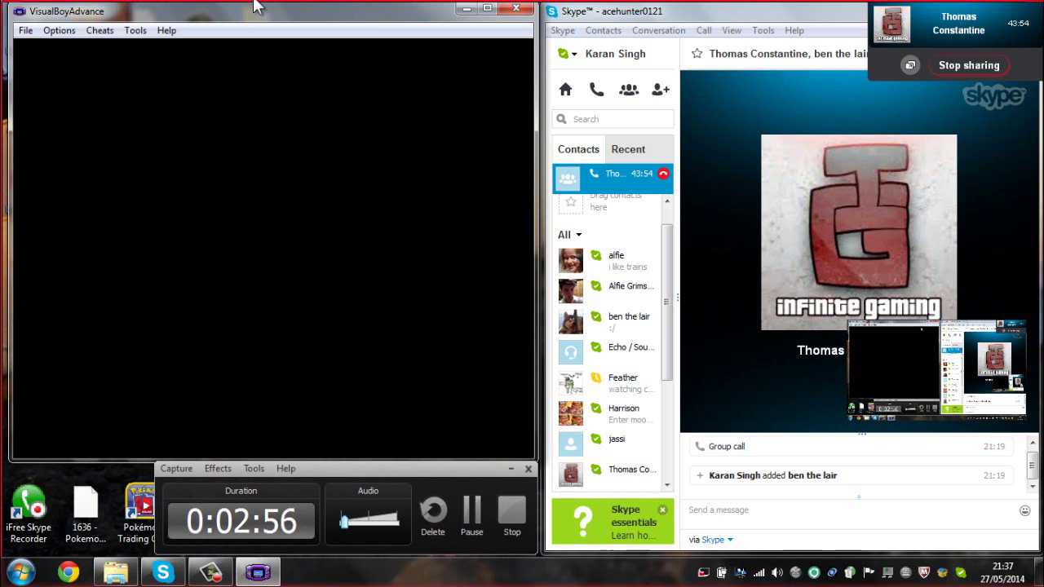
left_click(26, 30)
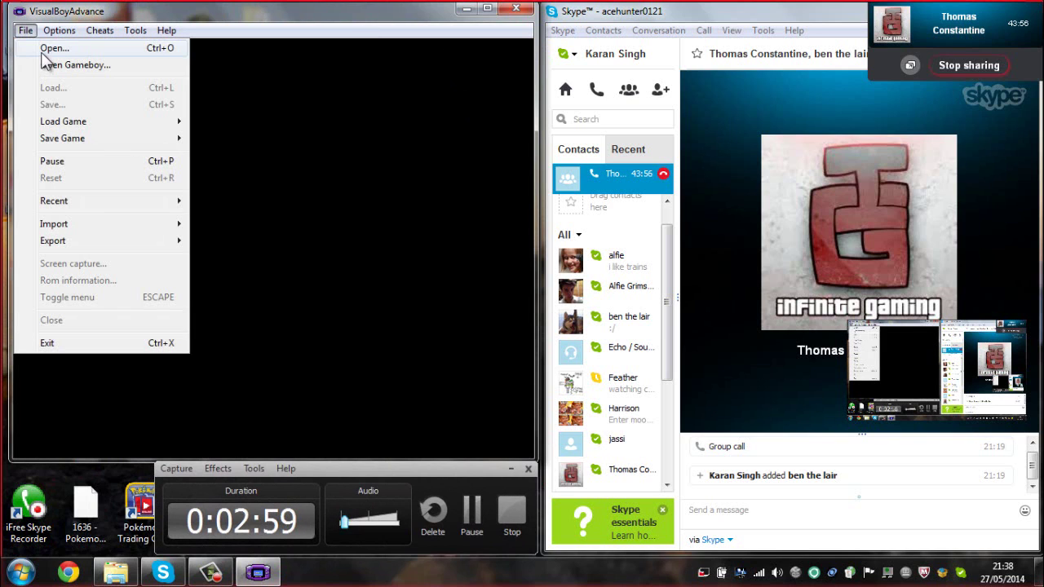
left_click(170, 16)
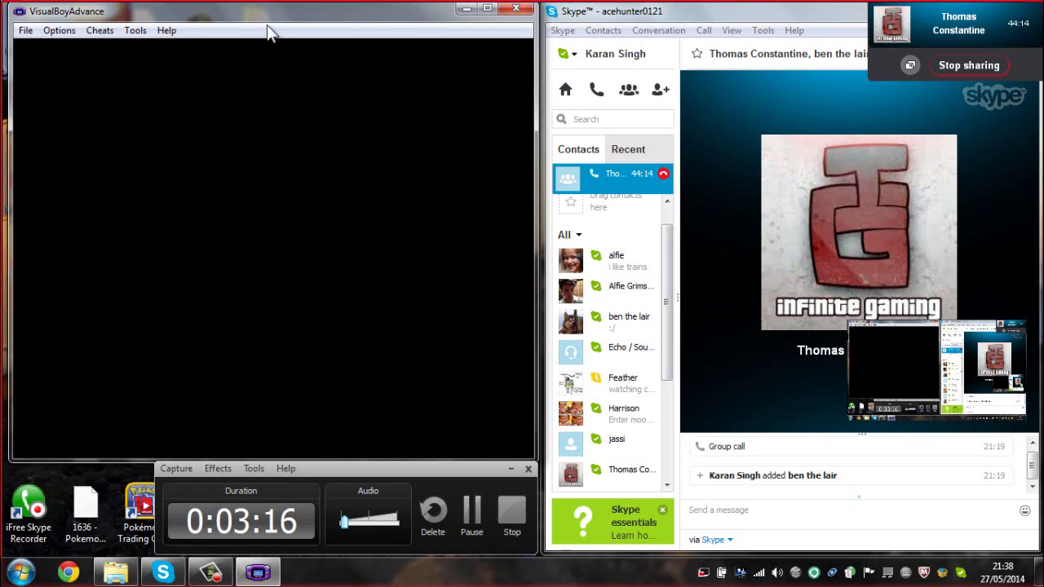
left_click(114, 34)
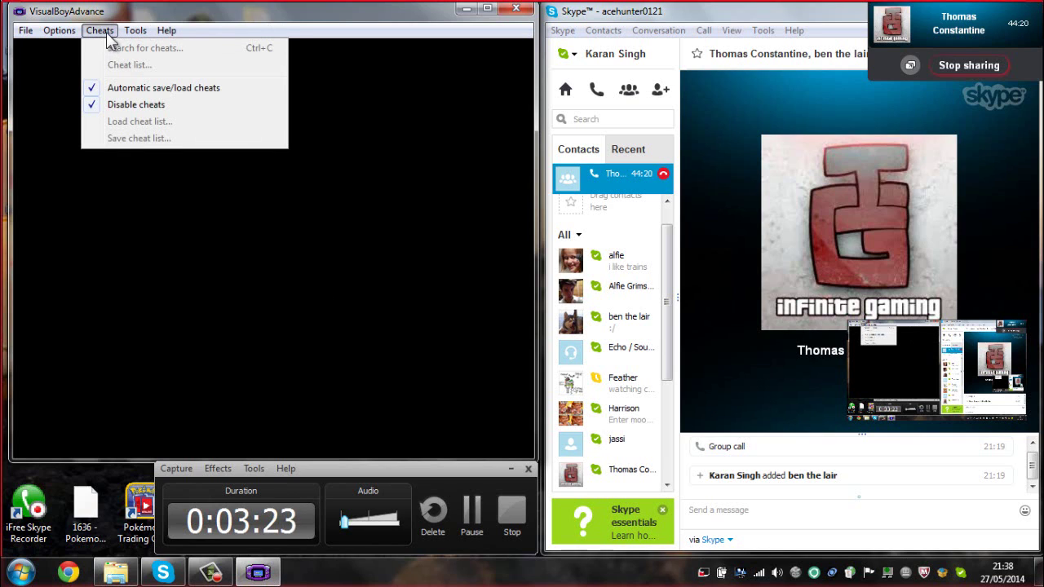
mouse_move(166, 30)
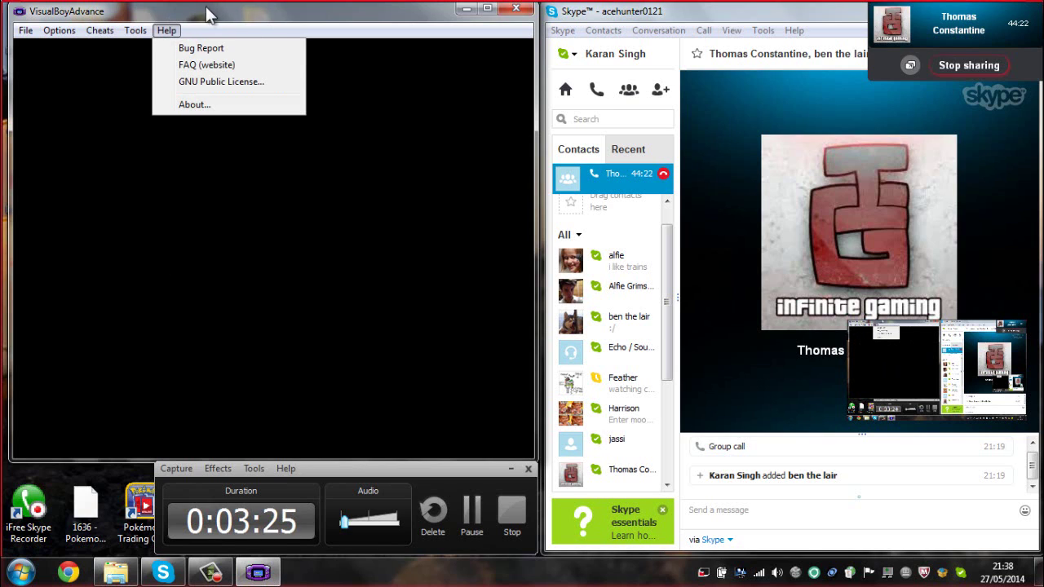
left_click(206, 10)
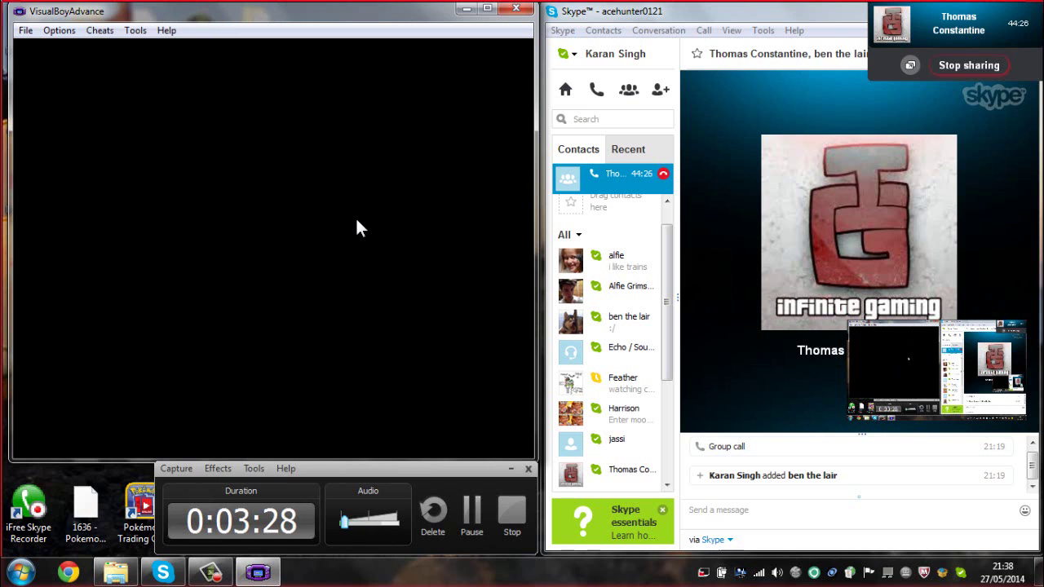
- Launch iFree Skype Recorder and place its window directly above the screen recorder's controls
double_click(29, 509)
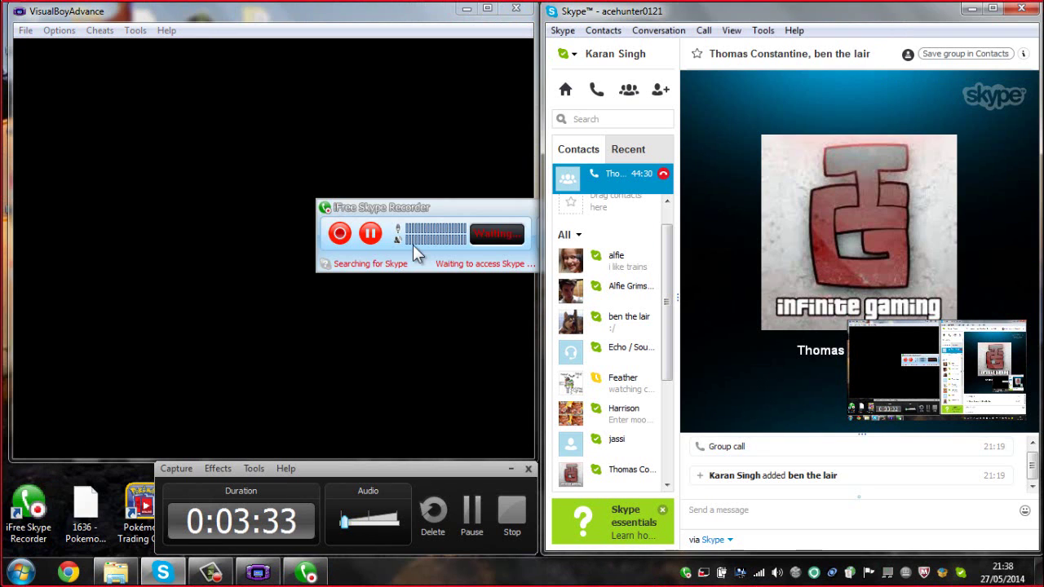
left_click_drag(441, 204, 323, 389)
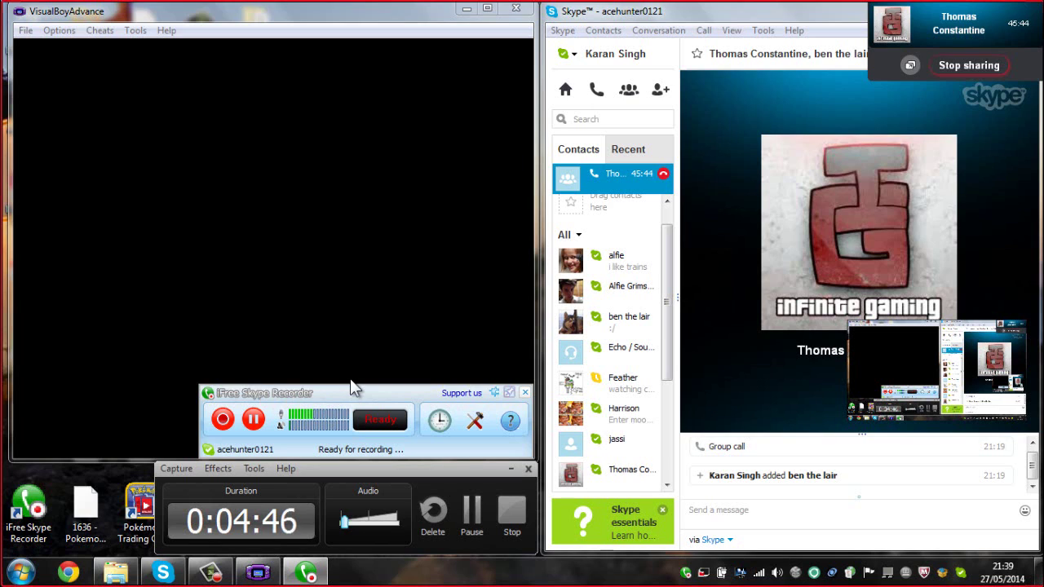
- Launch Camtasia Studio 8 and dismiss its welcome dialog
left_click(21, 571)
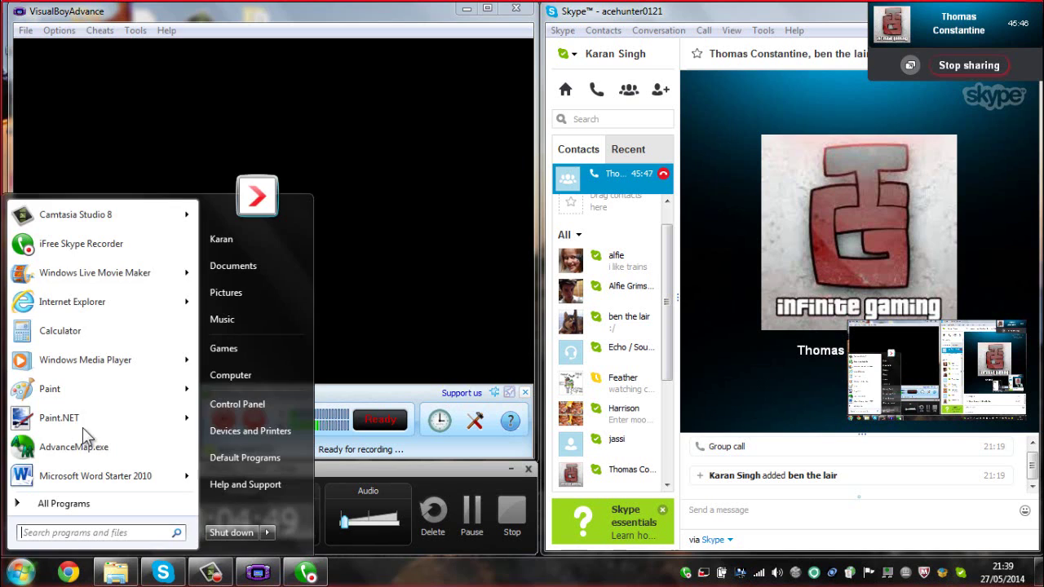
left_click(116, 221)
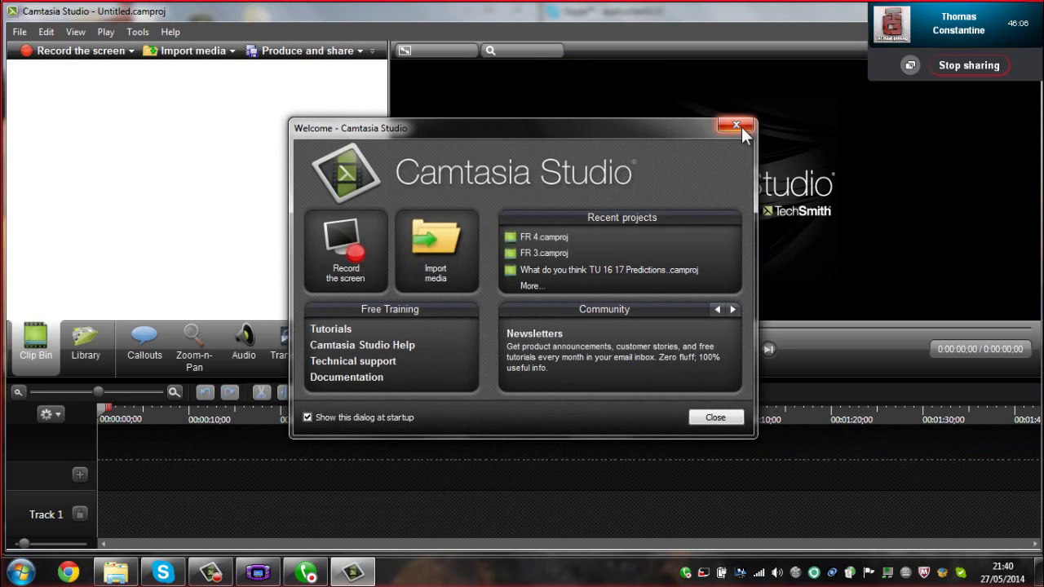
left_click(741, 126)
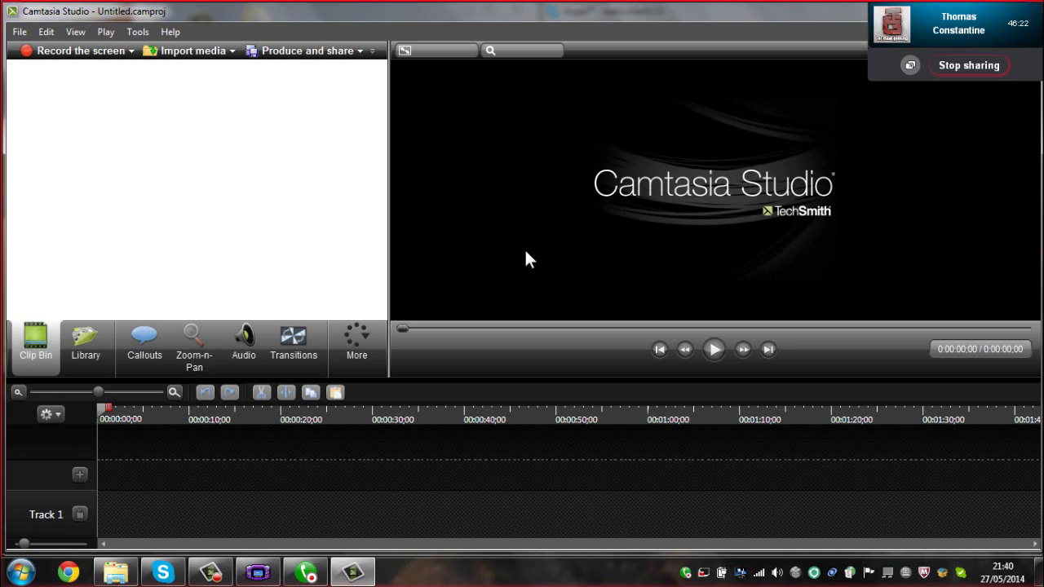
- Import the video IG TOM INTRO.wmv from the Videos library into the Clip Bin
left_click(190, 56)
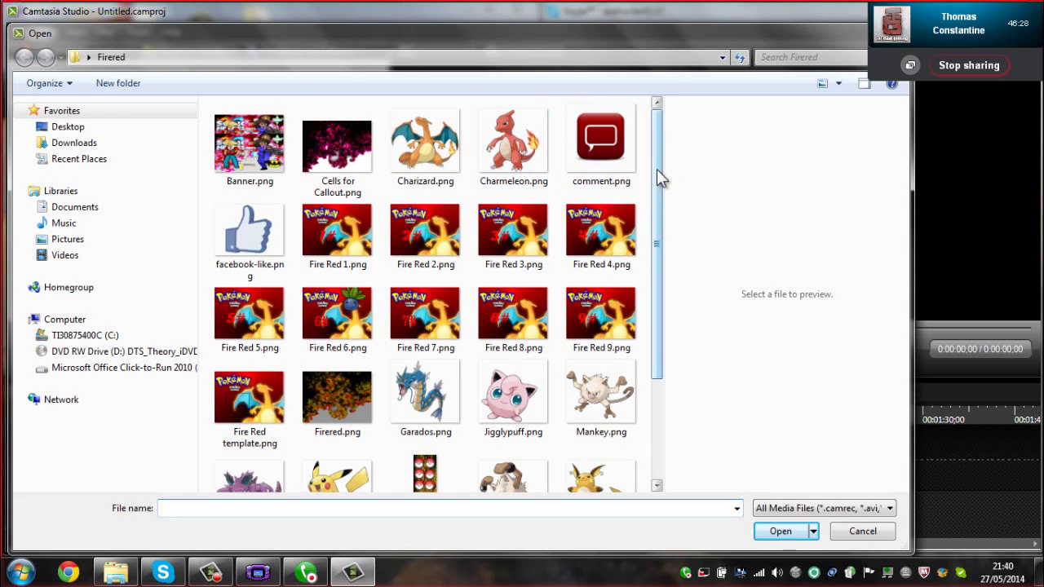
left_click_drag(657, 169, 653, 224)
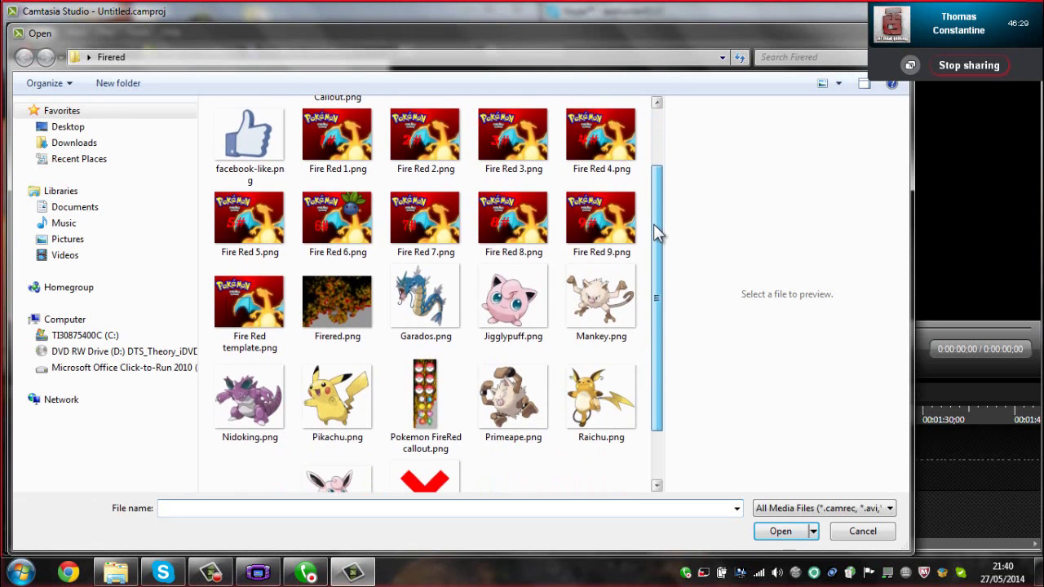
left_click(82, 254)
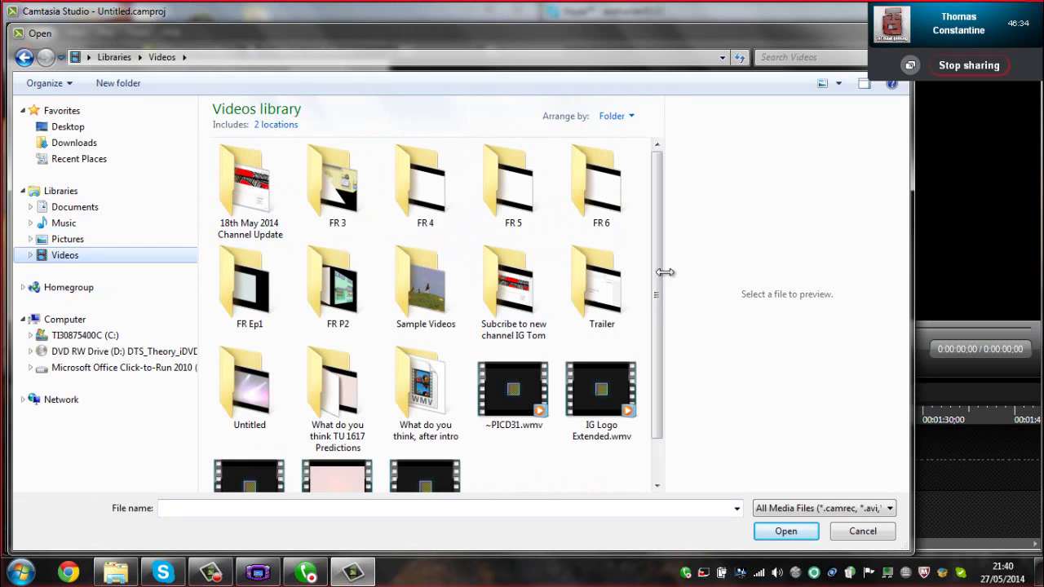
left_click_drag(659, 281, 660, 338)
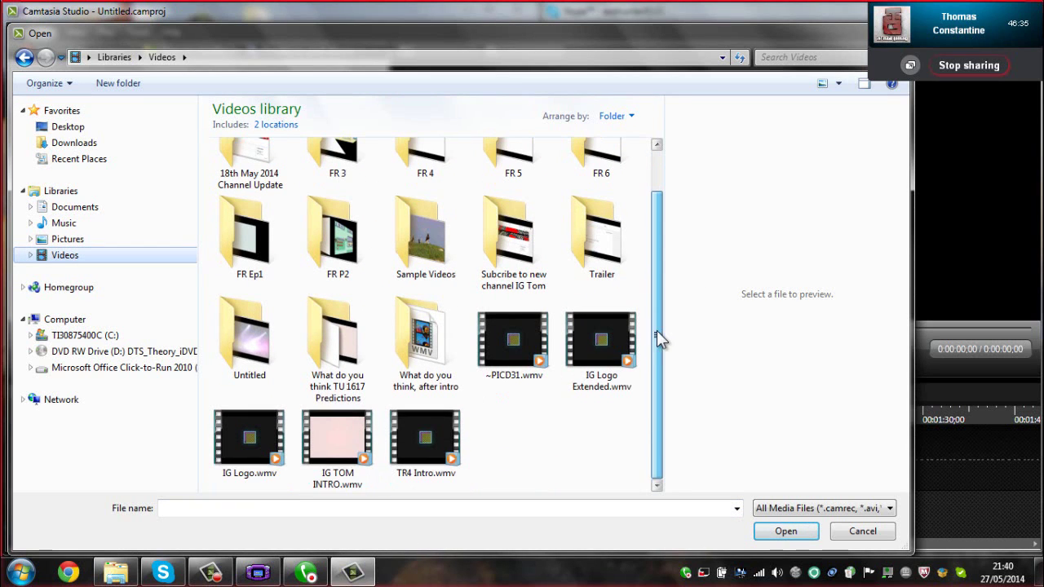
double_click(354, 450)
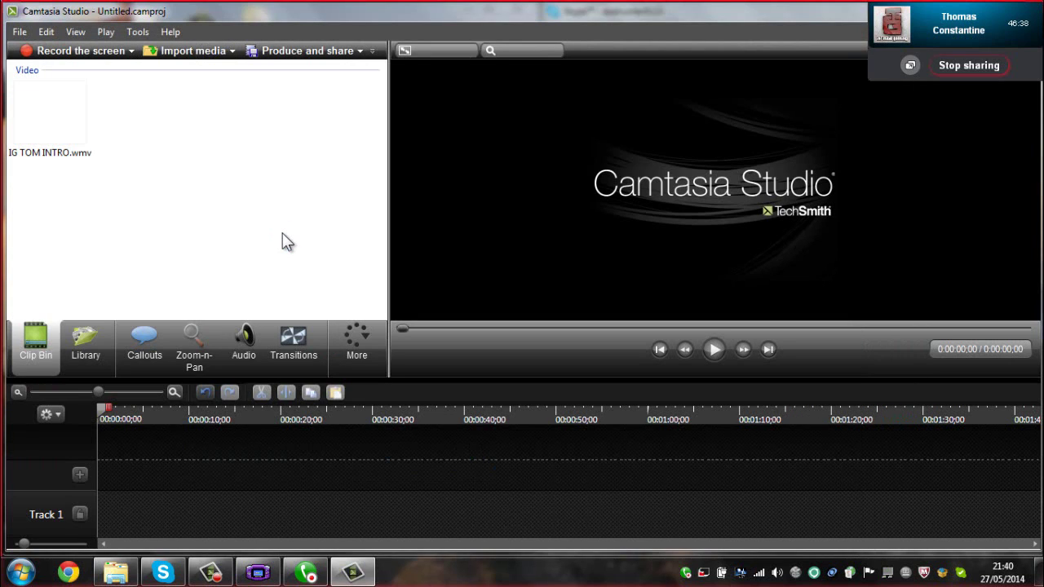
- Add the intro video to Track 1 and set the editing dimensions to 1280 x 720, recommended for YouTube & Screencast
left_click_drag(49, 118, 122, 524)
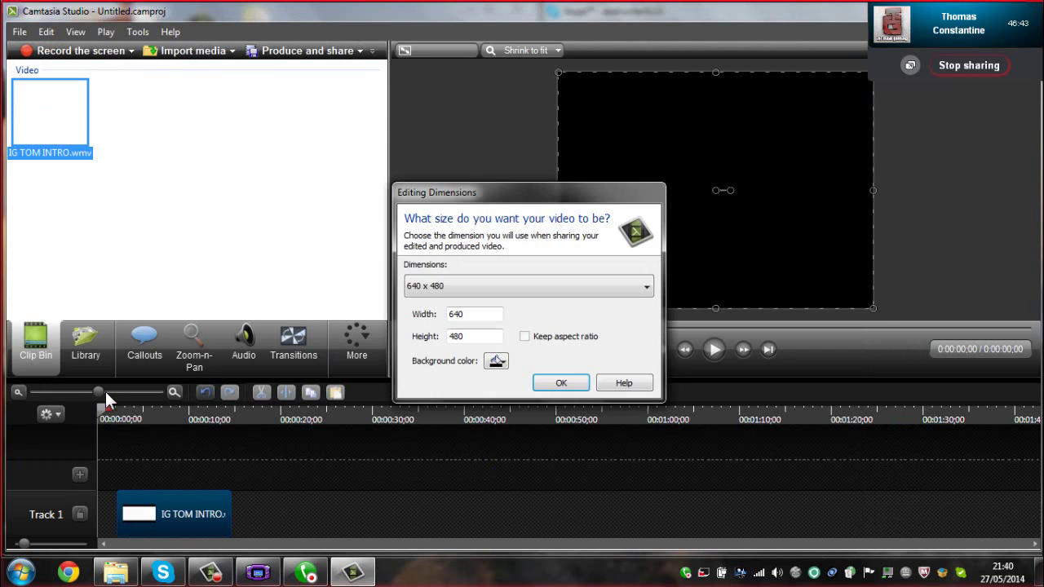
left_click(465, 285)
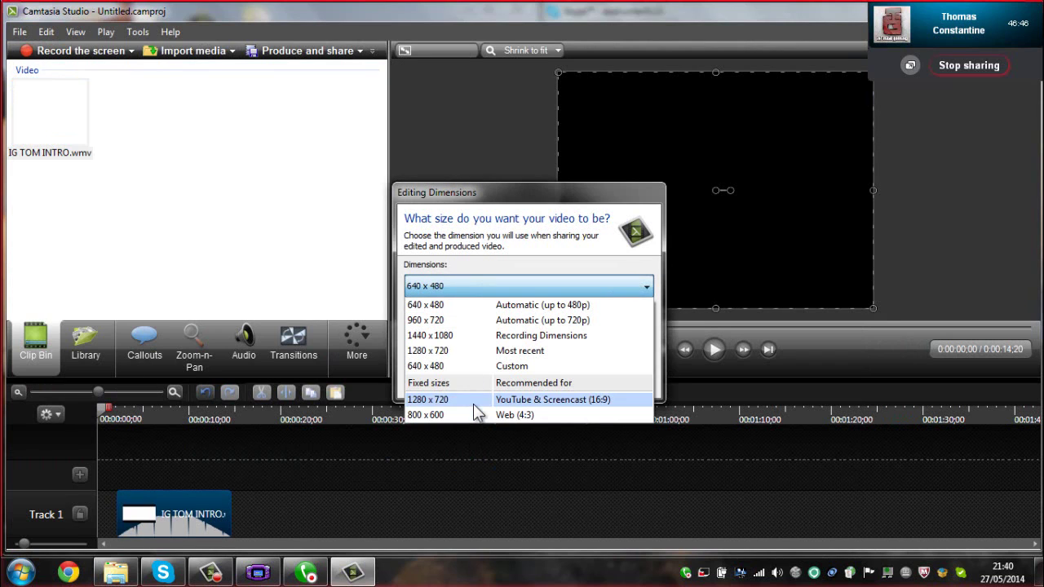
left_click(473, 401)
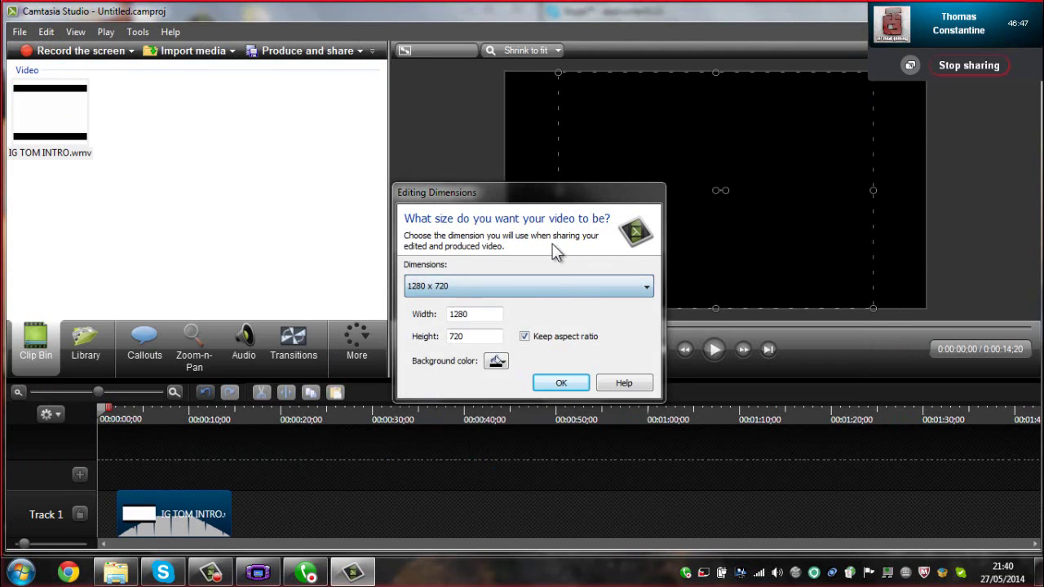
left_click(561, 382)
- Stretch the intro clip to the full width of the canvas and move it to the start of Track 1
left_click_drag(558, 190, 505, 196)
left_click_drag(873, 190, 925, 190)
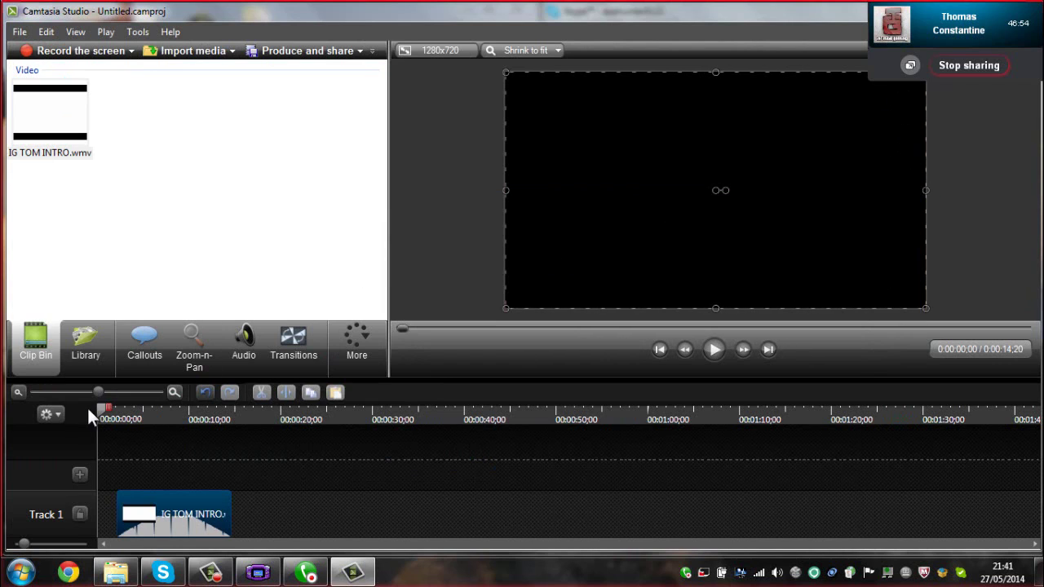
left_click_drag(174, 509, 143, 506)
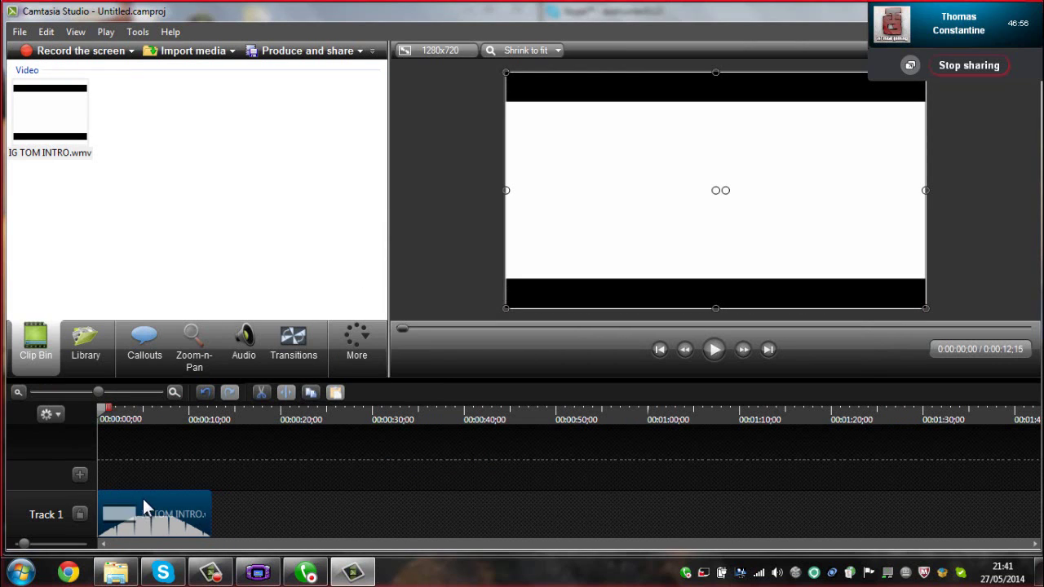
left_click(449, 191)
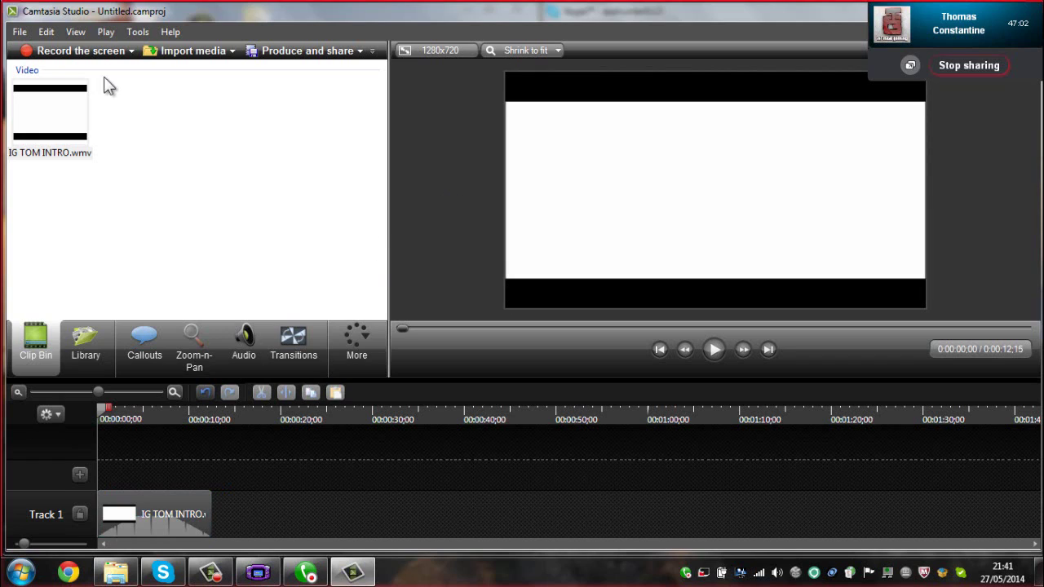
- Import the green Pokémon picture with the knife, tumblr_mc658nGkQ61qh8k12o1_500.jpg, from the Pictures library
left_click(206, 51)
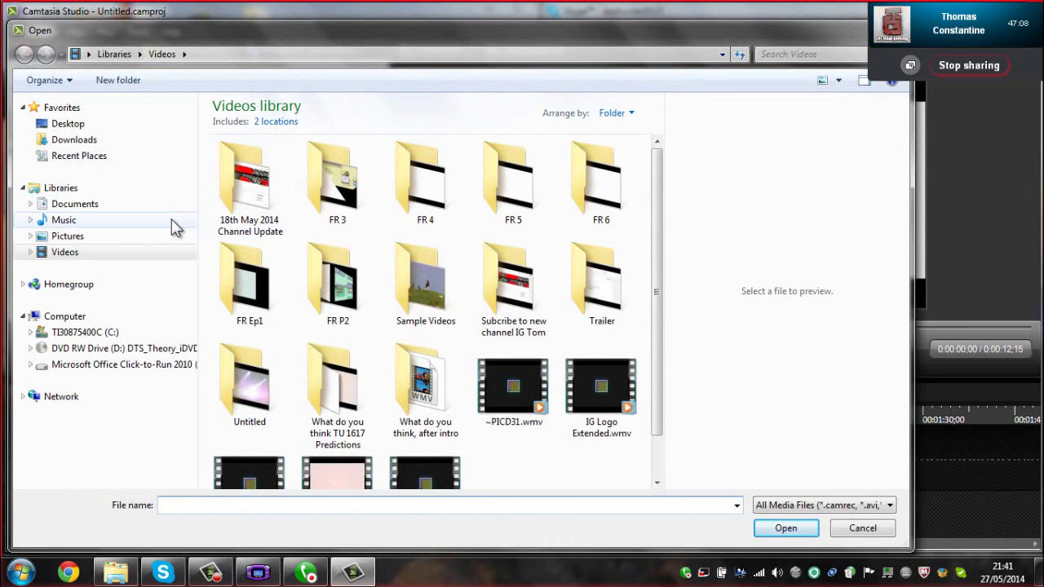
left_click(132, 237)
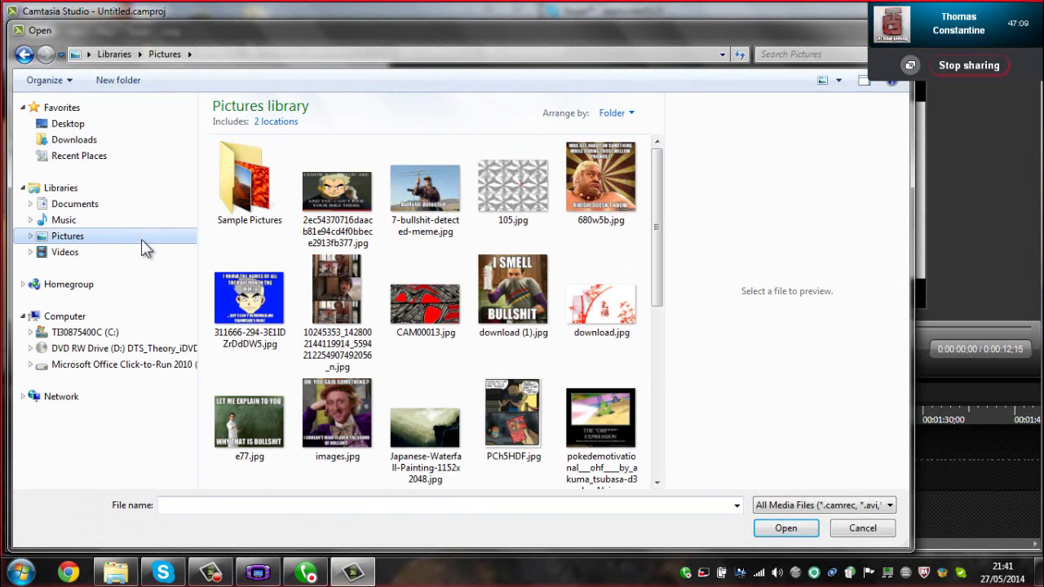
left_click(526, 301)
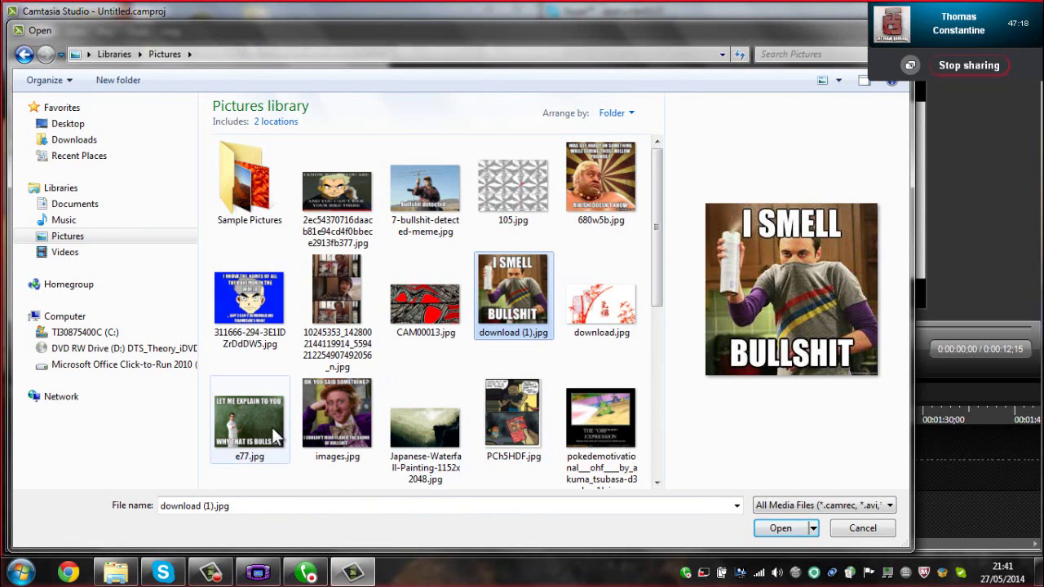
left_click(652, 295)
left_click_drag(658, 303, 660, 427)
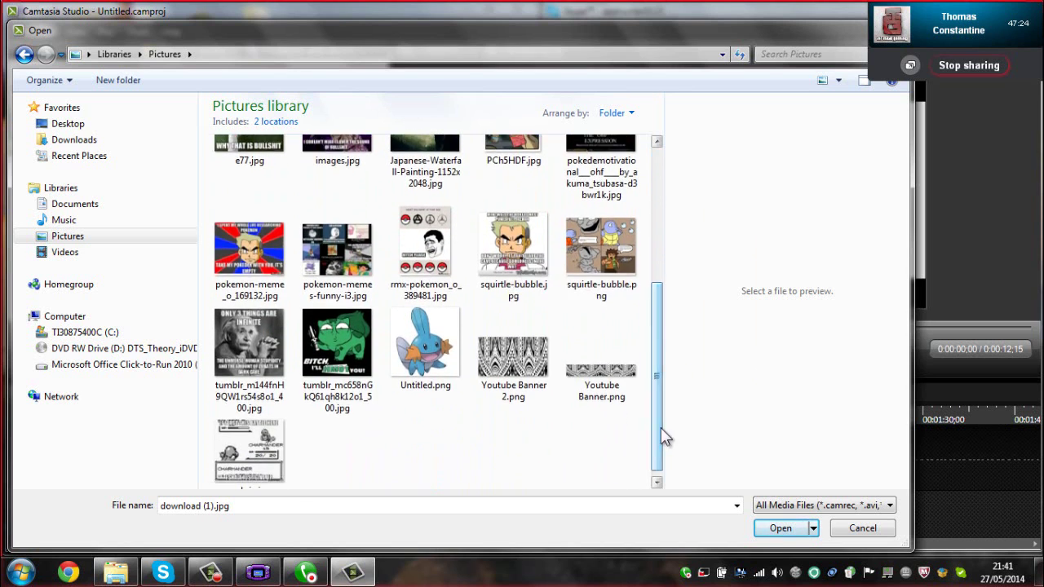
double_click(363, 334)
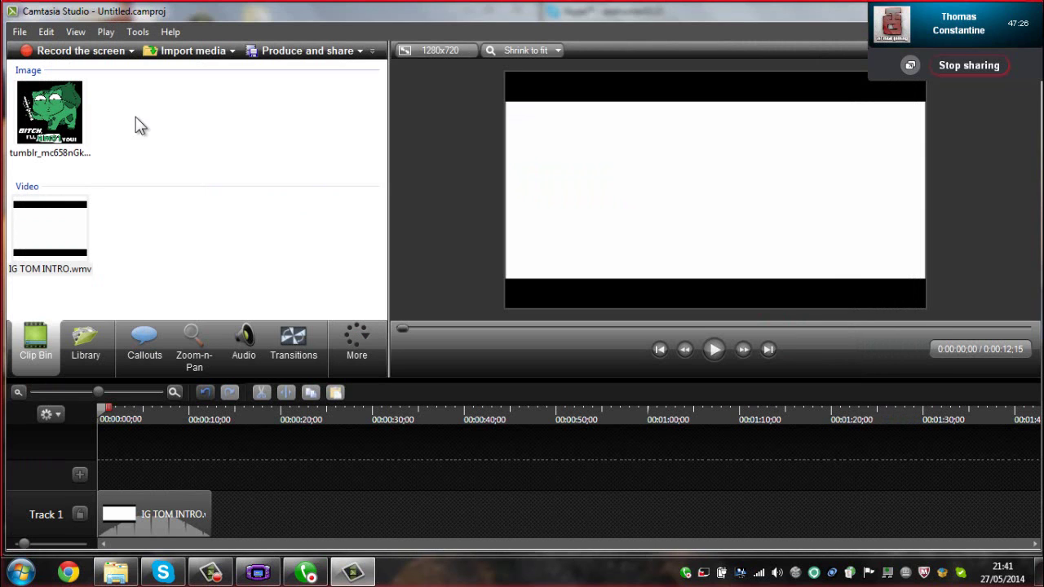
- Place the green Pokémon picture directly after the intro clip on Track 1 and move the playhead to 0:00:15;25
left_click(69, 122)
left_click_drag(70, 123, 212, 507)
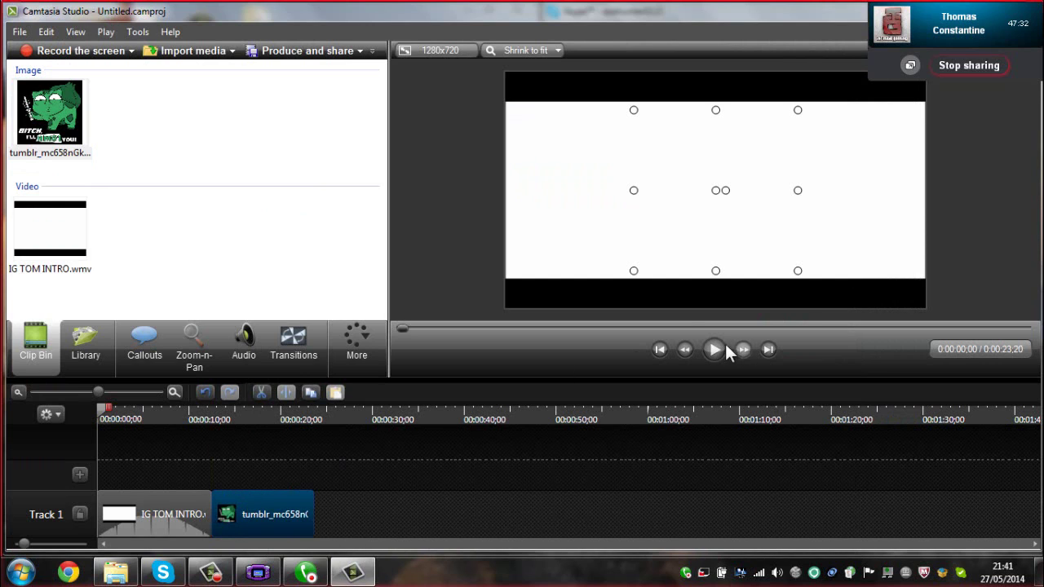
left_click_drag(106, 414, 243, 419)
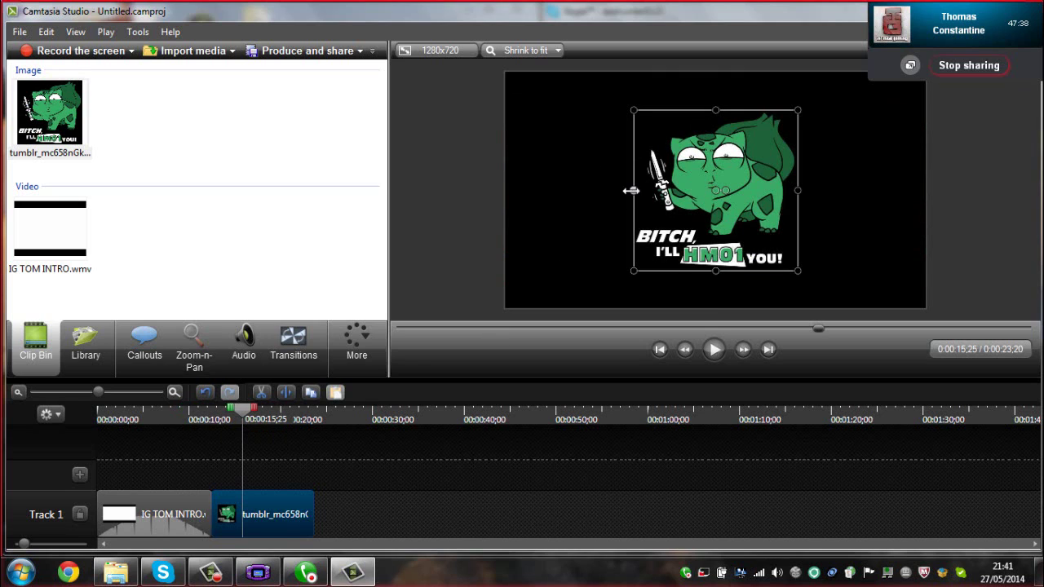
- Stretch the green Pokémon picture to the canvas's left edge and full height, leaving a black strip on the right
left_click_drag(633, 190, 504, 185)
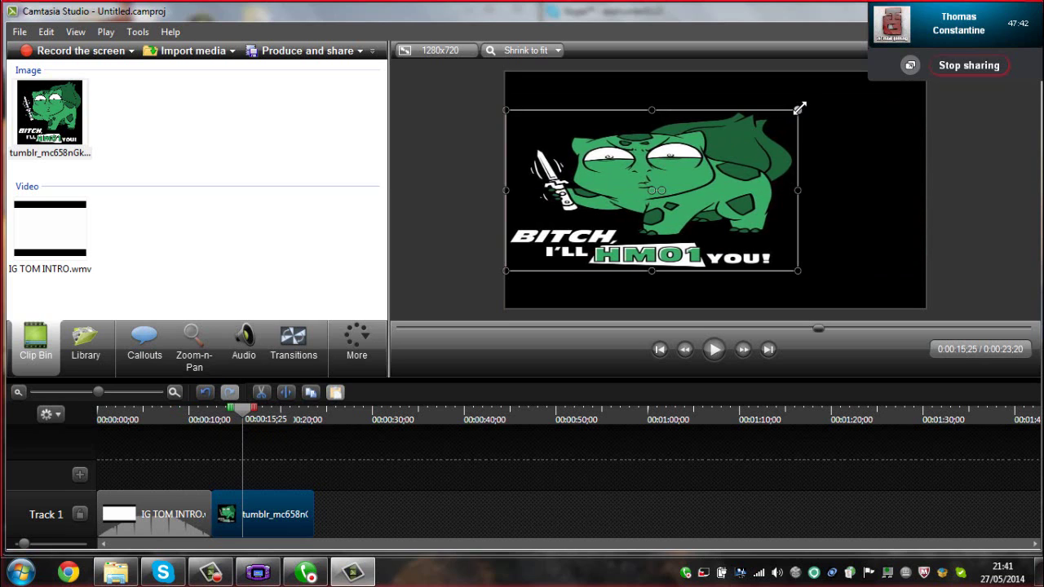
mouse_move(799, 109)
left_mouse_down()
mouse_move(811, 93)
mouse_move(808, 105)
left_mouse_up()
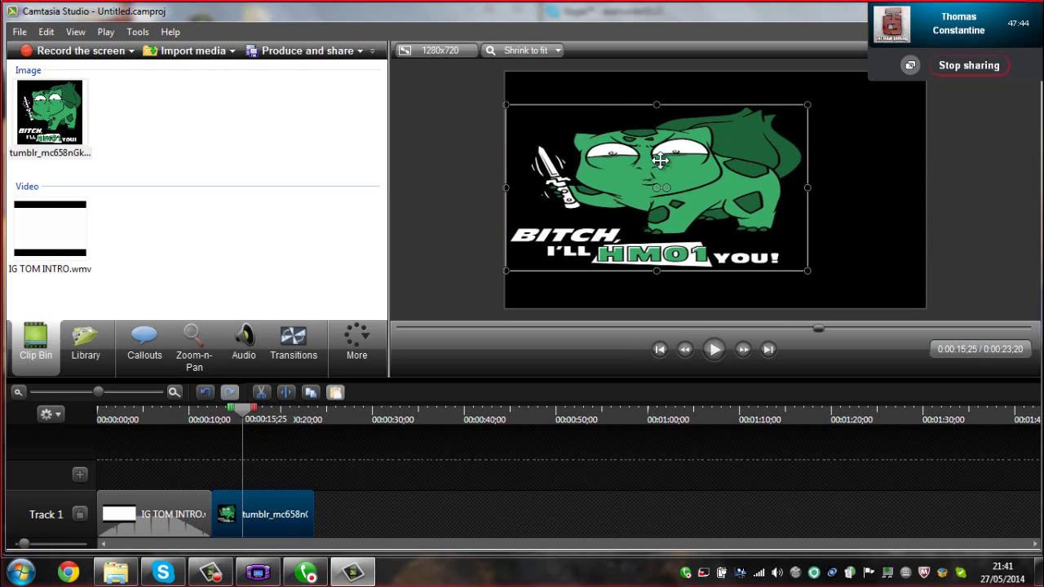
left_click_drag(658, 183, 659, 222)
left_click_drag(656, 140, 662, 70)
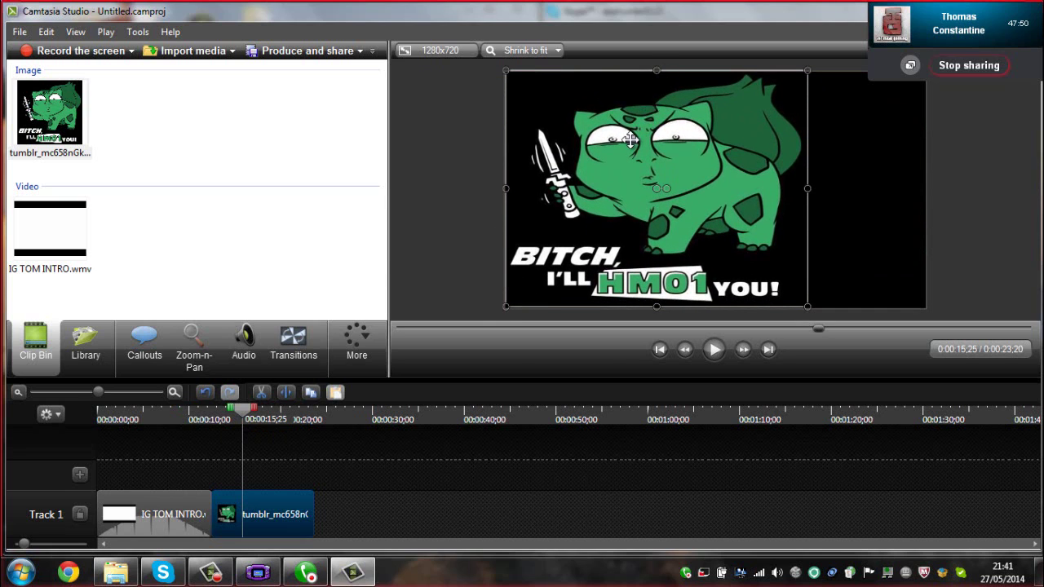
left_click(475, 162)
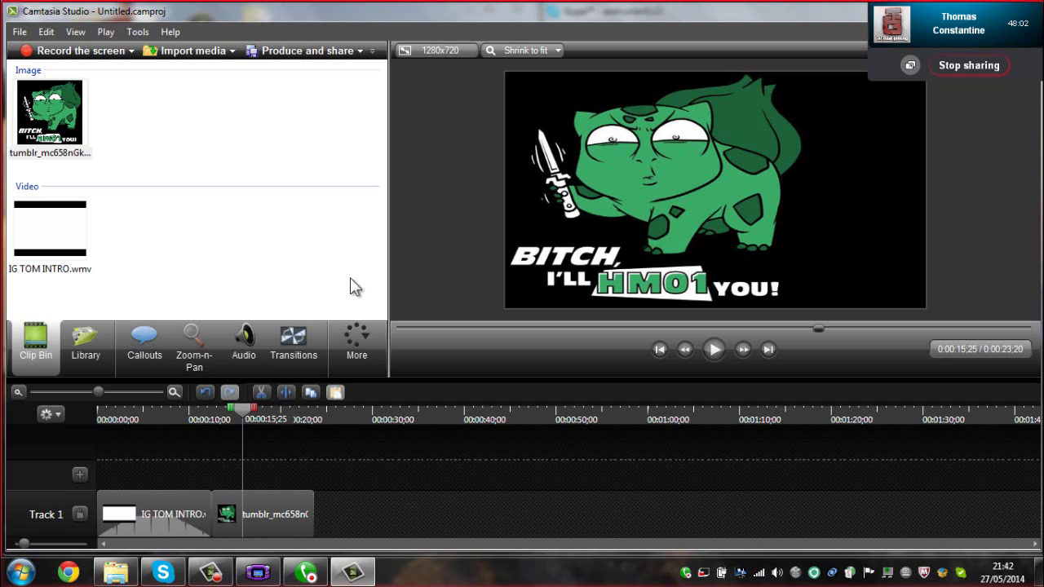
- Add a Pixelate transition between the intro clip and the picture on Track 1
left_click(305, 341)
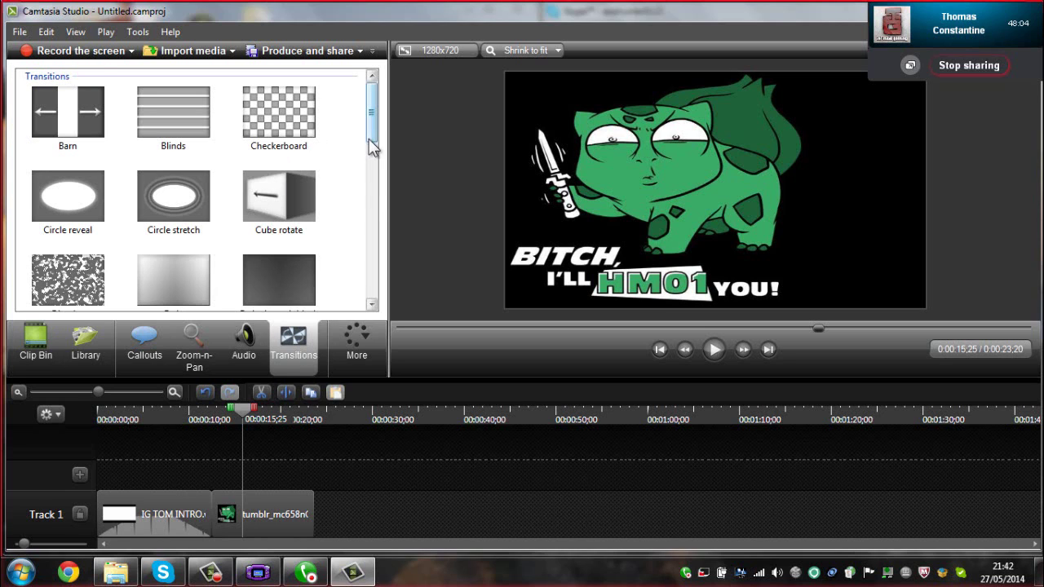
left_click_drag(371, 146, 384, 216)
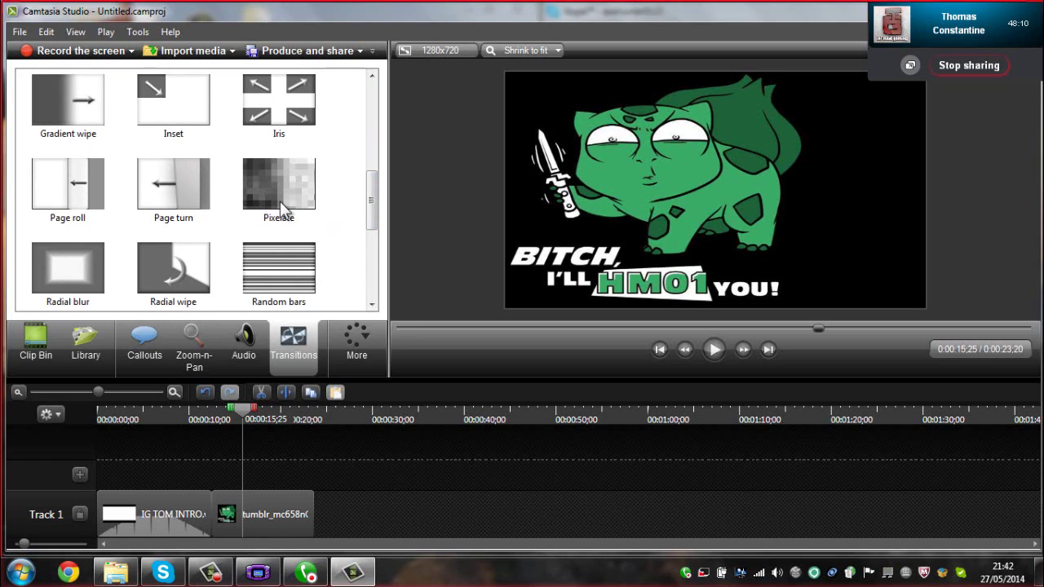
mouse_move(279, 206)
left_mouse_down()
mouse_move(292, 196)
mouse_move(308, 295)
mouse_move(280, 422)
mouse_move(217, 512)
left_mouse_up()
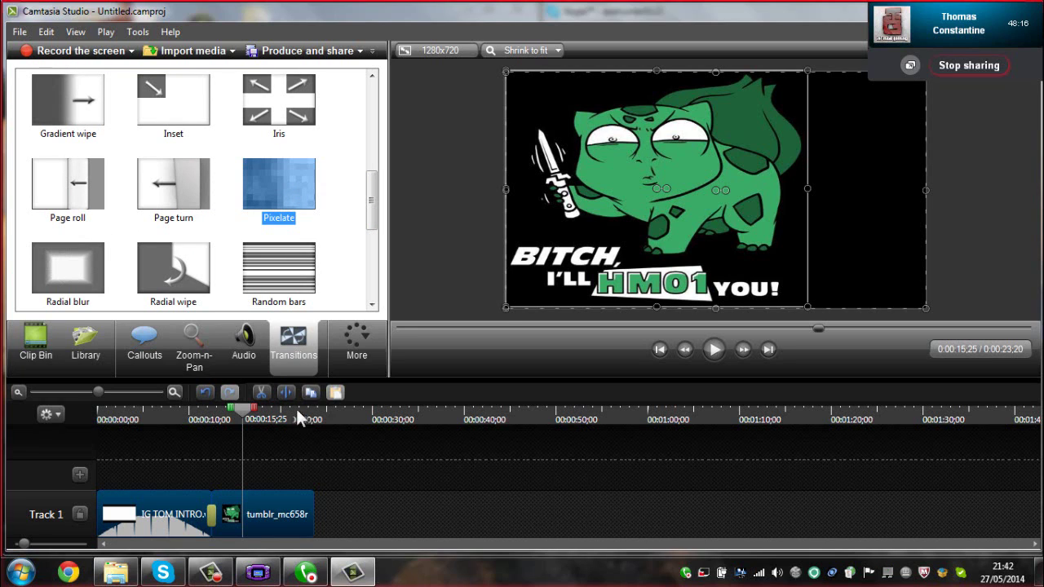
- Import Pokemon FireRed callout.png from the desktop's Firered folder and place it on Track 2, above the green Pokémon picture
left_click(24, 338)
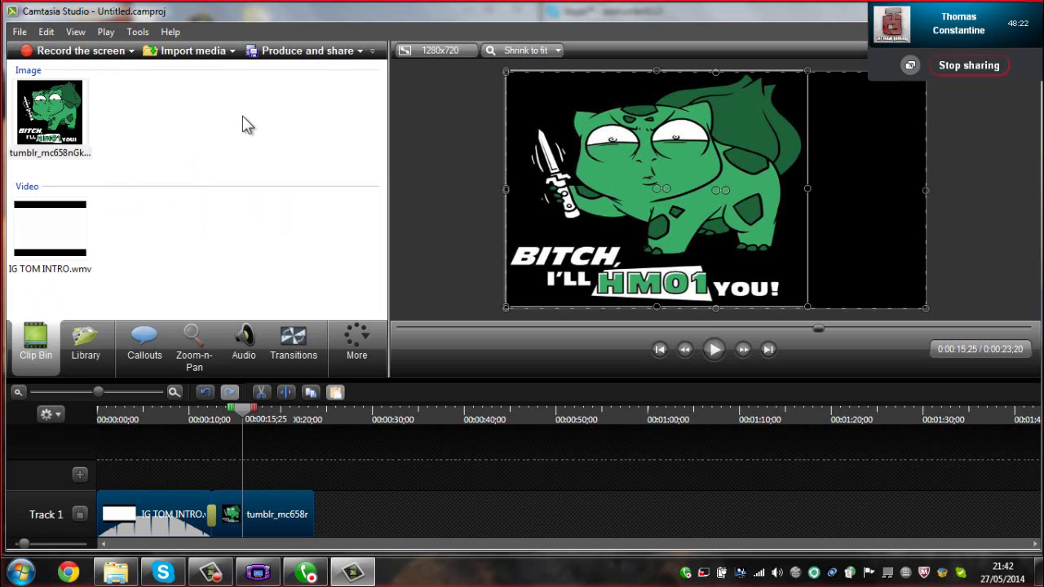
left_click(186, 52)
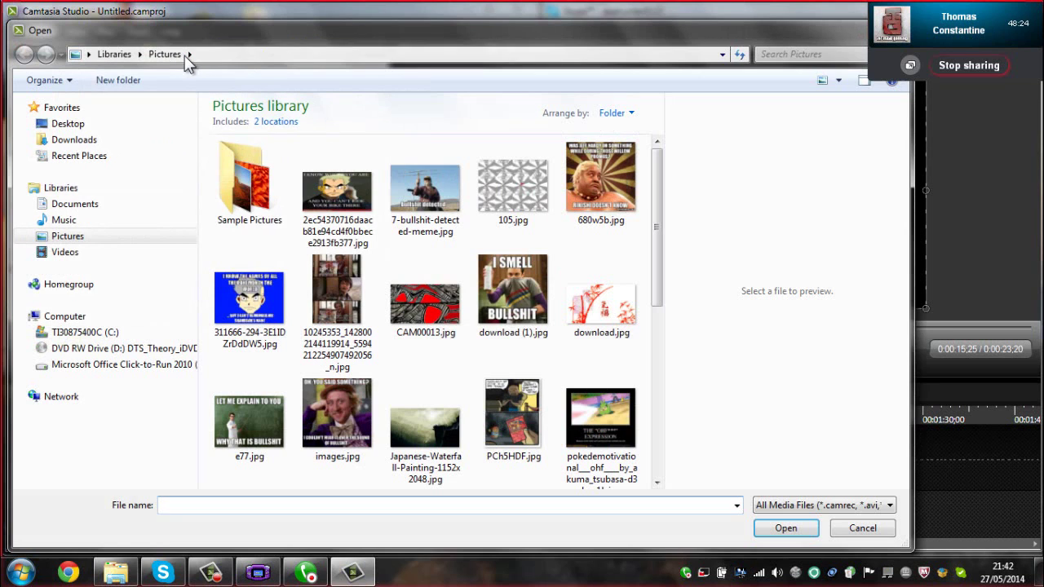
left_click(107, 139)
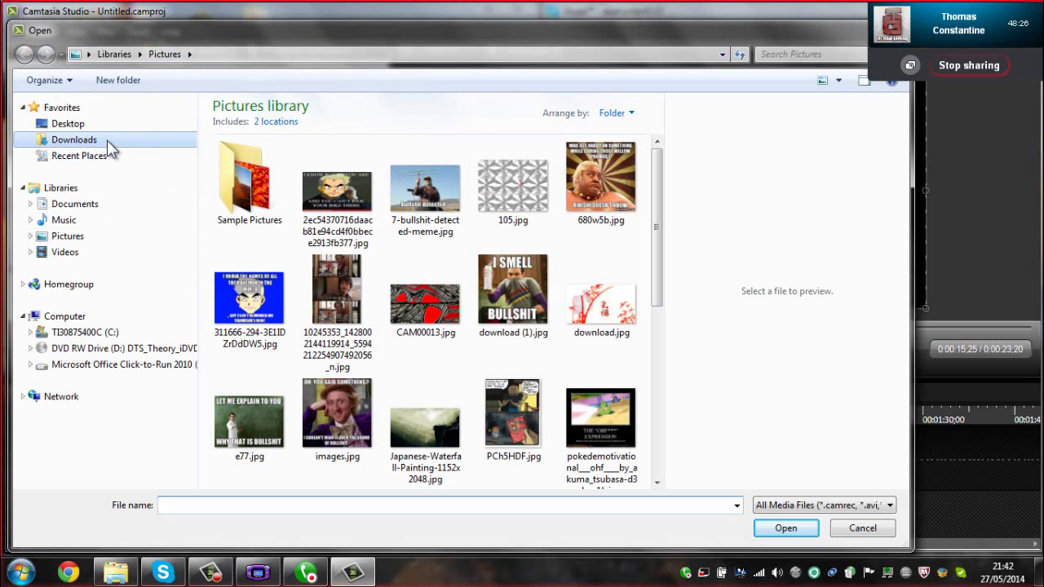
left_click_drag(658, 131, 653, 202)
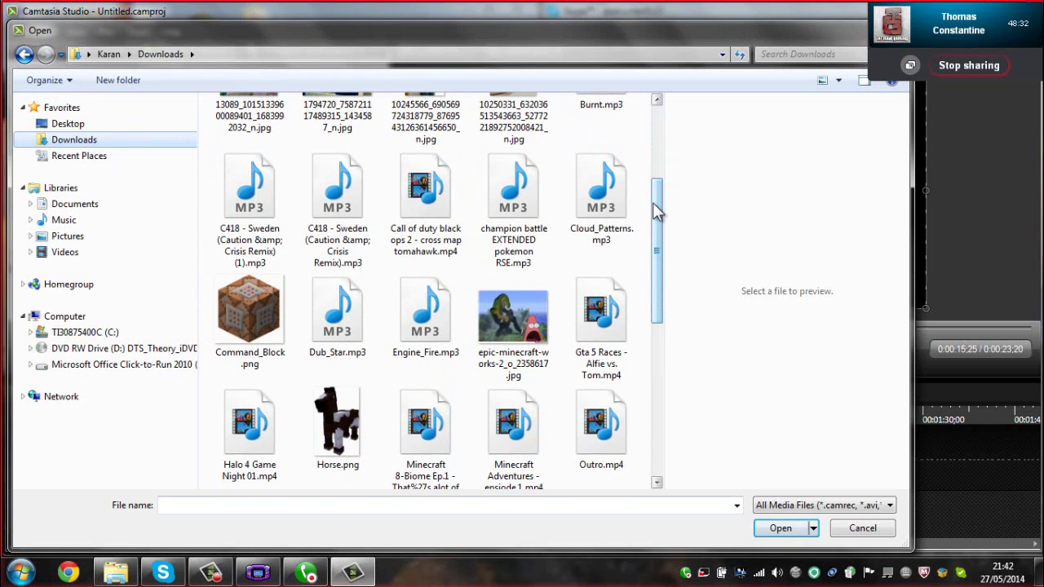
left_click(69, 124)
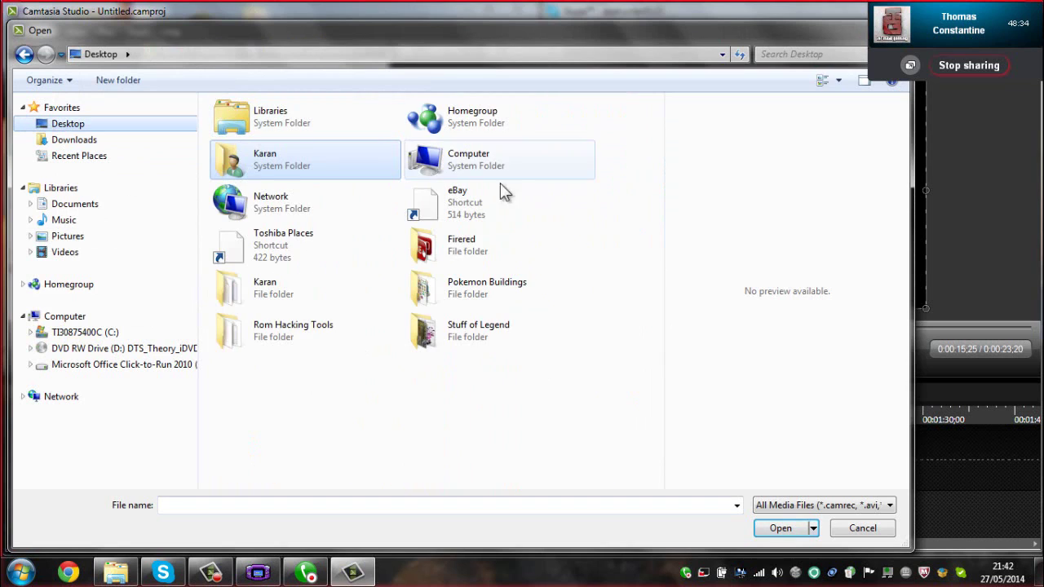
double_click(470, 331)
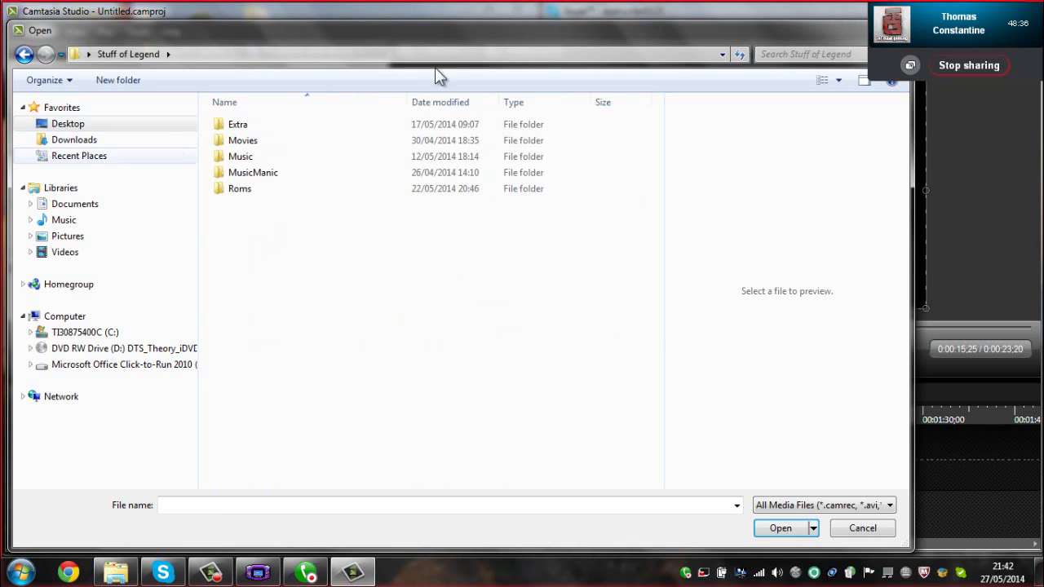
left_click(25, 54)
left_click(488, 247)
double_click(486, 243)
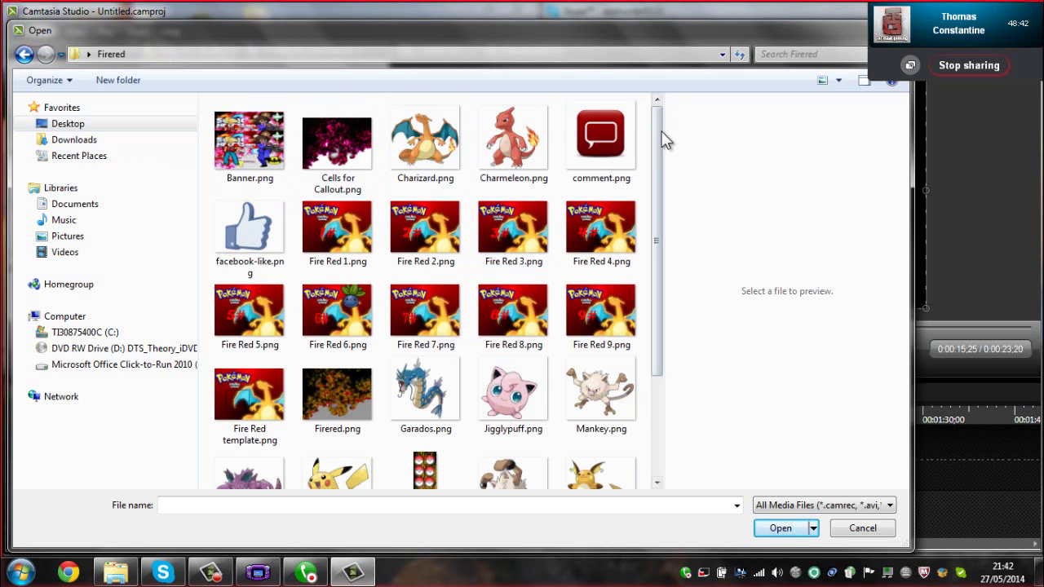
left_click_drag(659, 138, 658, 201)
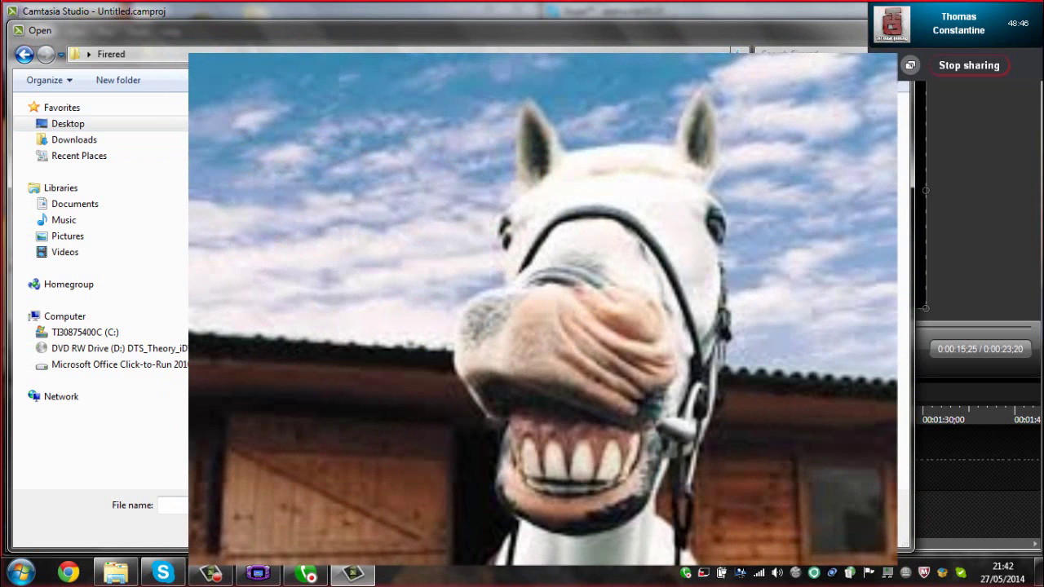
key("Return")
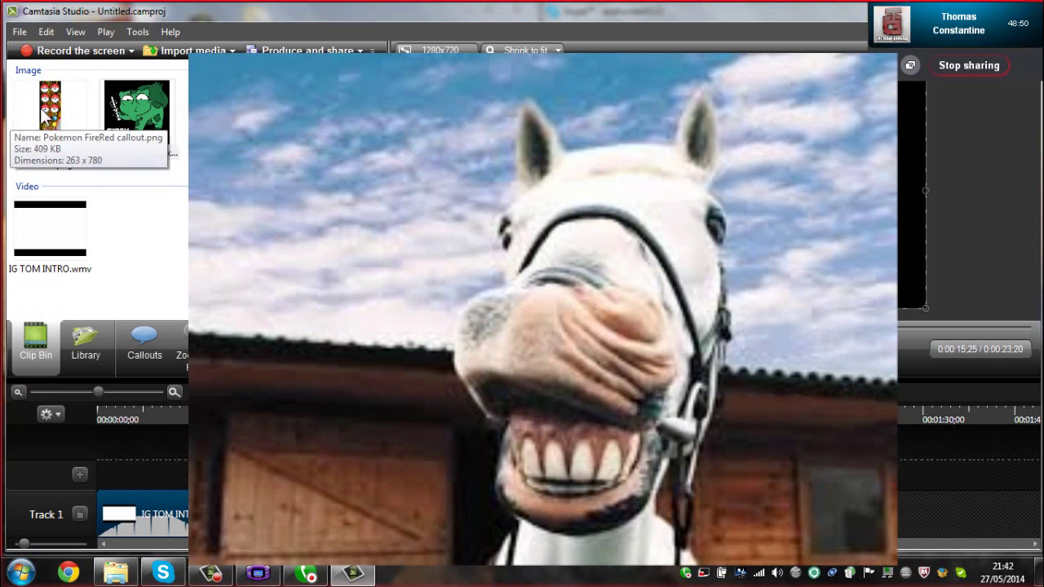
left_click_drag(49, 123, 160, 467)
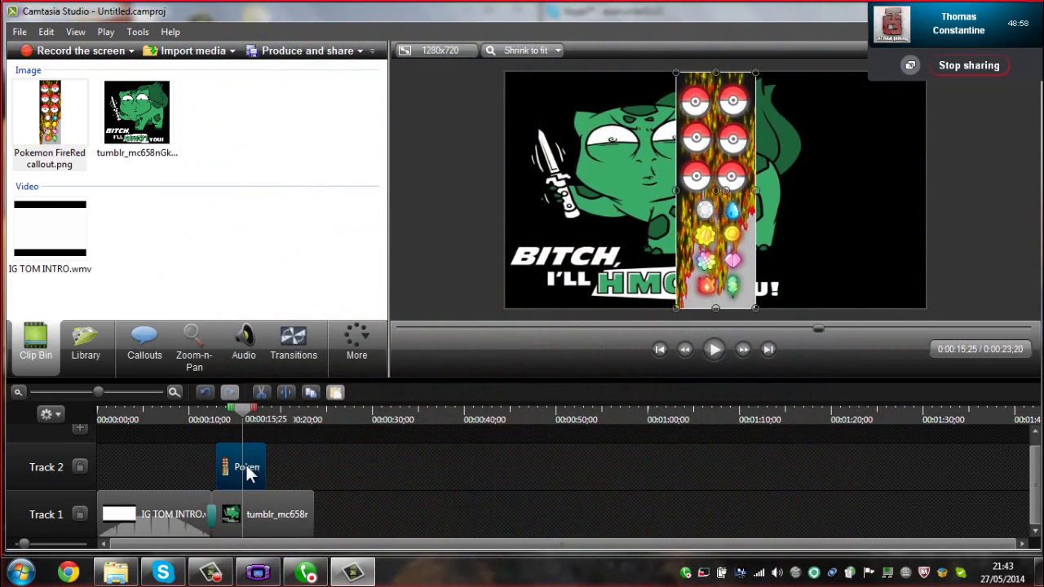
- Extend the Pokemon FireRed callout clip on Track 2 to end with the green Pokémon picture and move the callout to the canvas's right edge
left_click_drag(268, 466, 313, 476)
mouse_move(891, 74)
left_click_drag(734, 126, 905, 130)
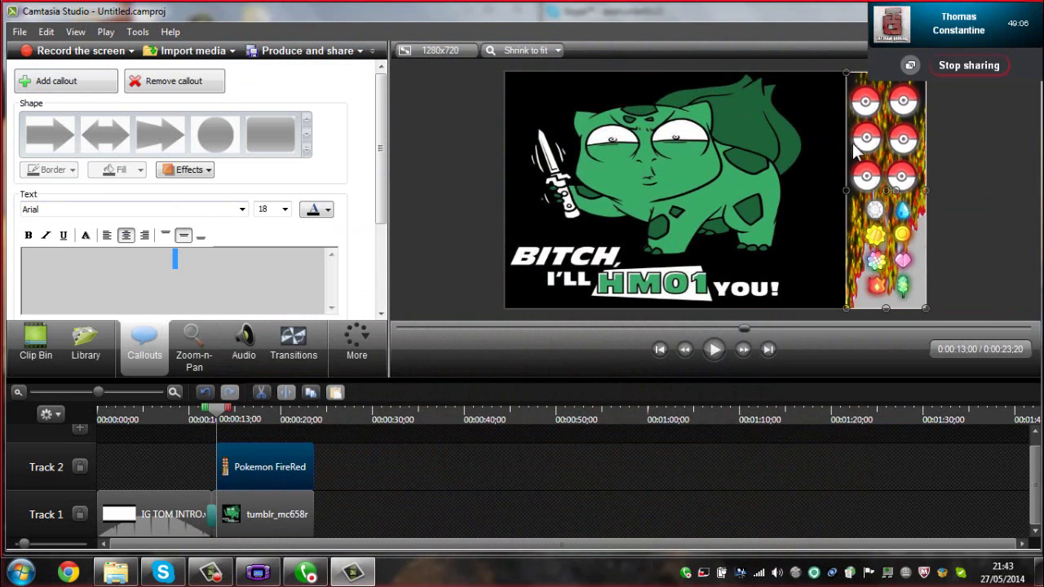
- Widen the Pokemon FireRed callout to fill the black strip between the green Pokémon picture and the canvas's right edge
mouse_move(847, 189)
left_mouse_down()
mouse_move(778, 189)
mouse_move(854, 189)
left_mouse_up()
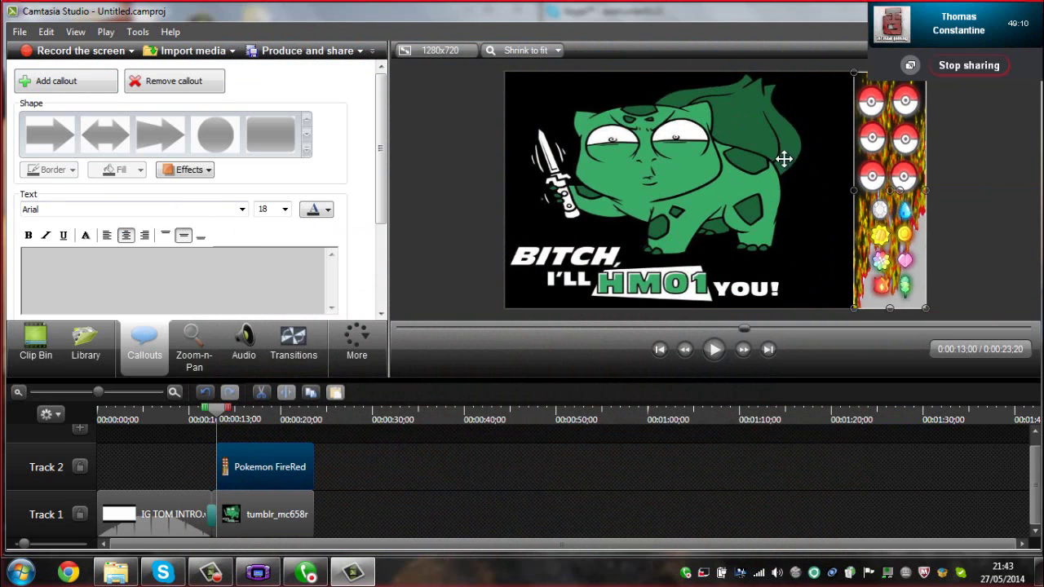
left_click(785, 158)
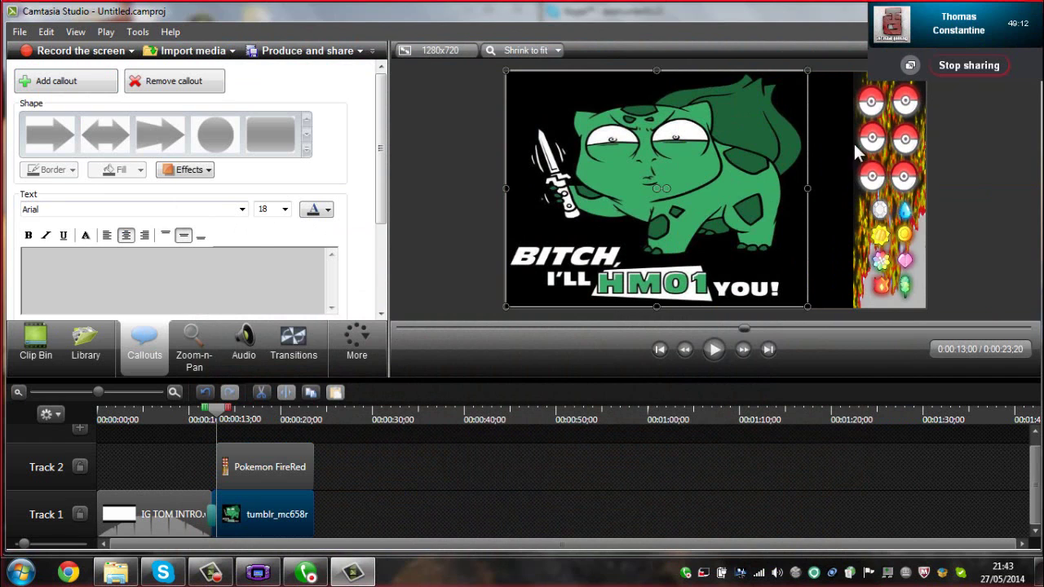
left_click(860, 155)
left_click_drag(854, 190, 829, 183)
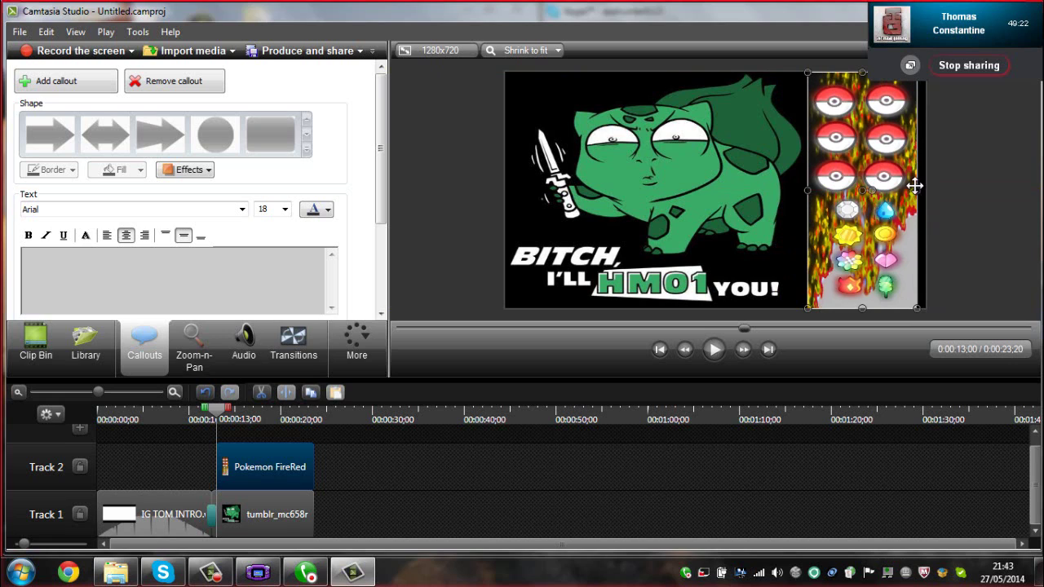
left_click_drag(915, 190, 927, 187)
left_click(964, 169)
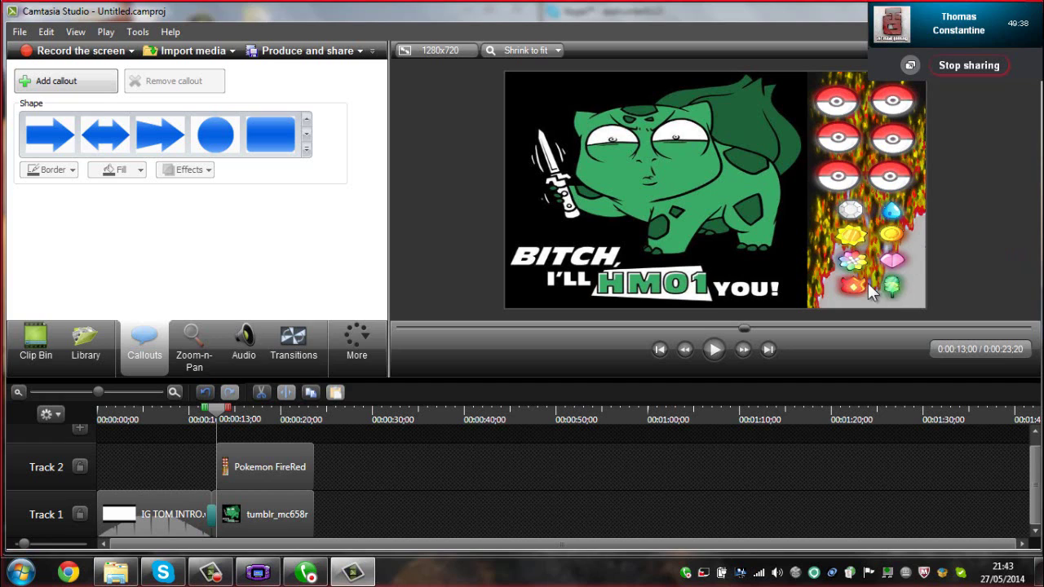
- Show the Clip Bin and preview the whole timeline from 0:00:00;00 to its end
left_click(35, 359)
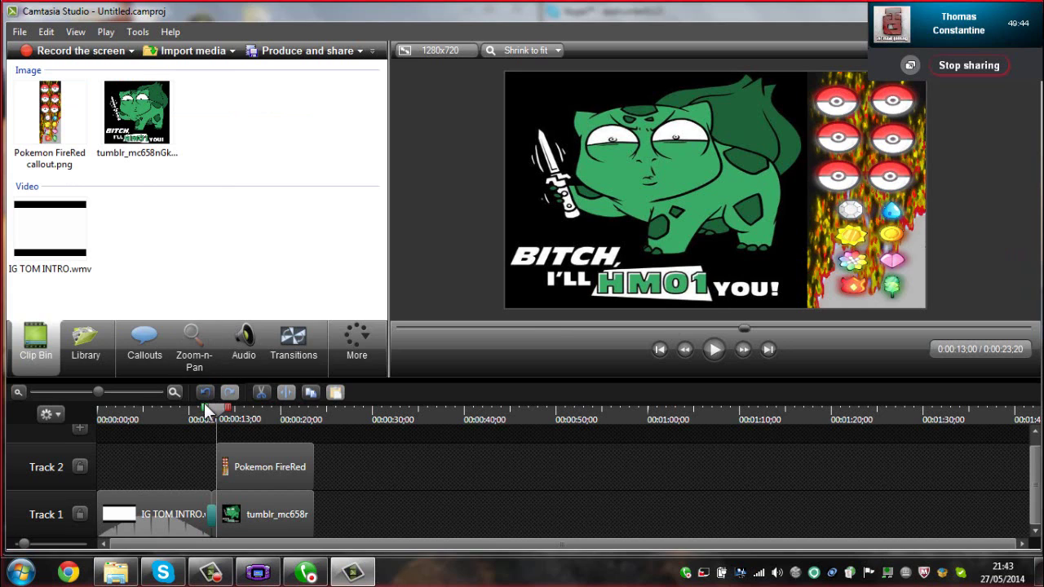
left_click_drag(208, 408, 77, 396)
left_click(714, 349)
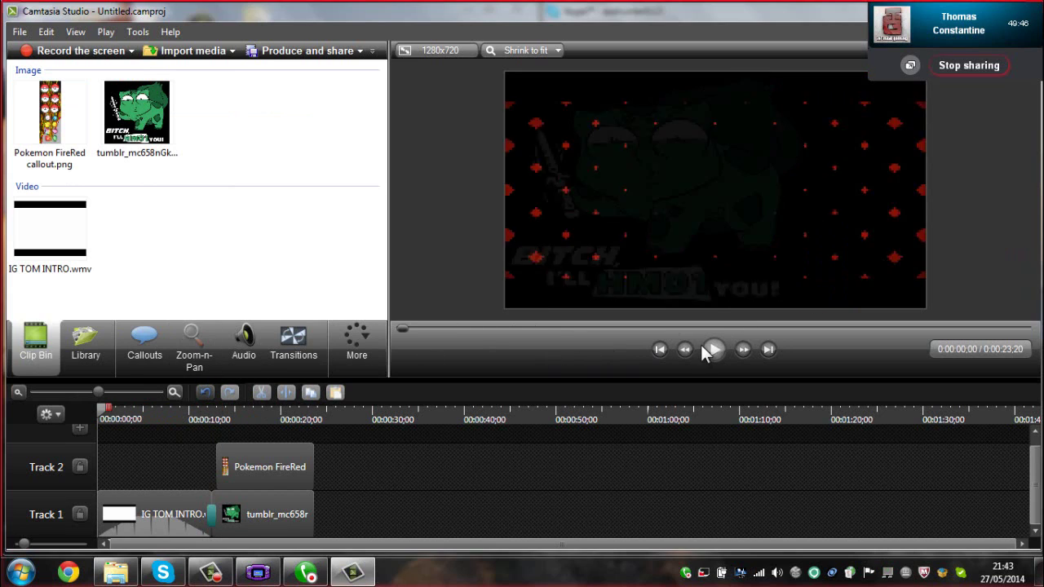
key("space")
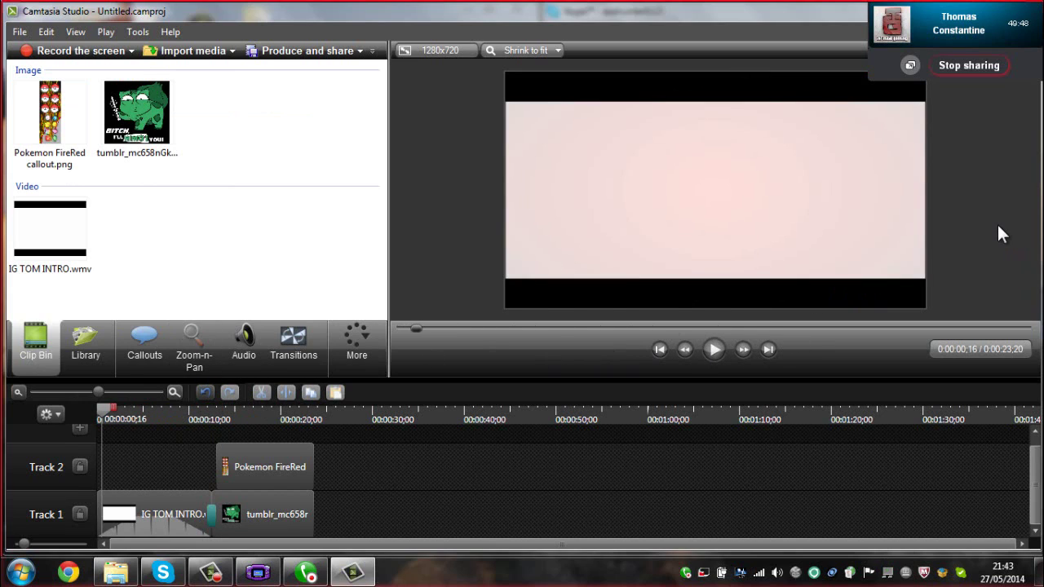
left_click(713, 358)
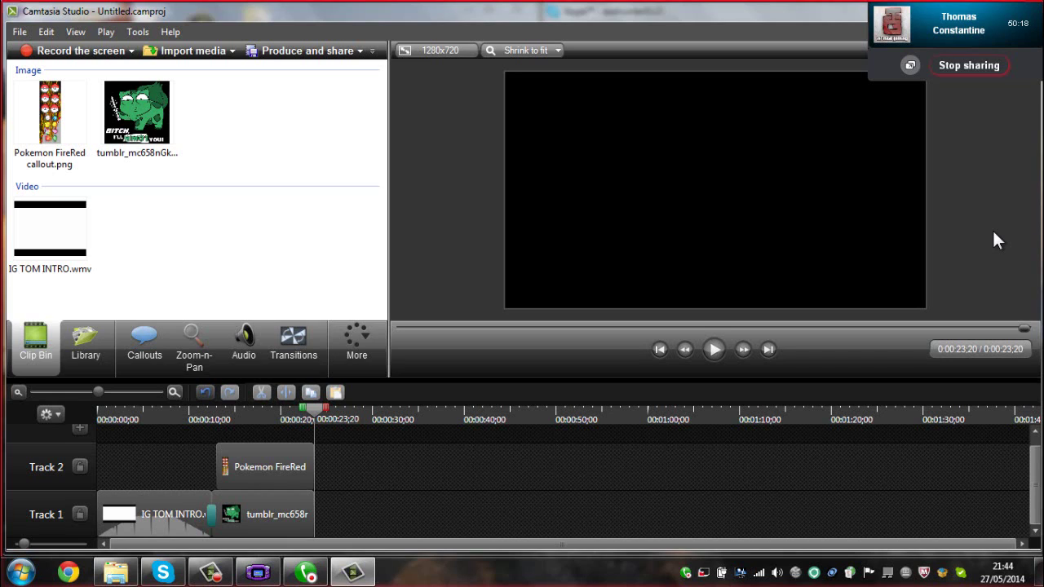
- Move the playhead back to 0:00:21;03 on the two pictures and leave no clip selected
left_click(287, 526)
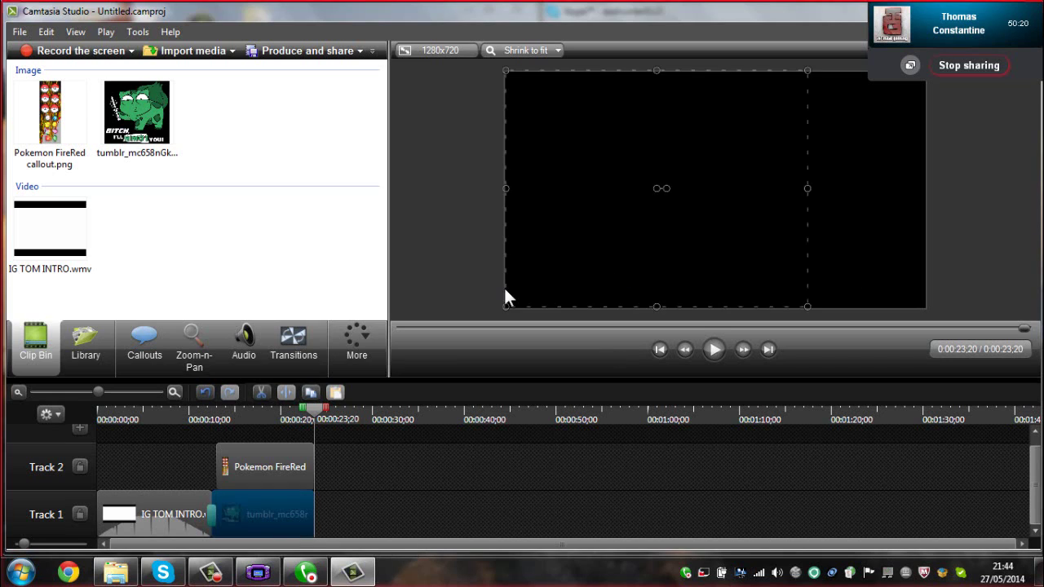
left_click_drag(312, 412, 285, 405)
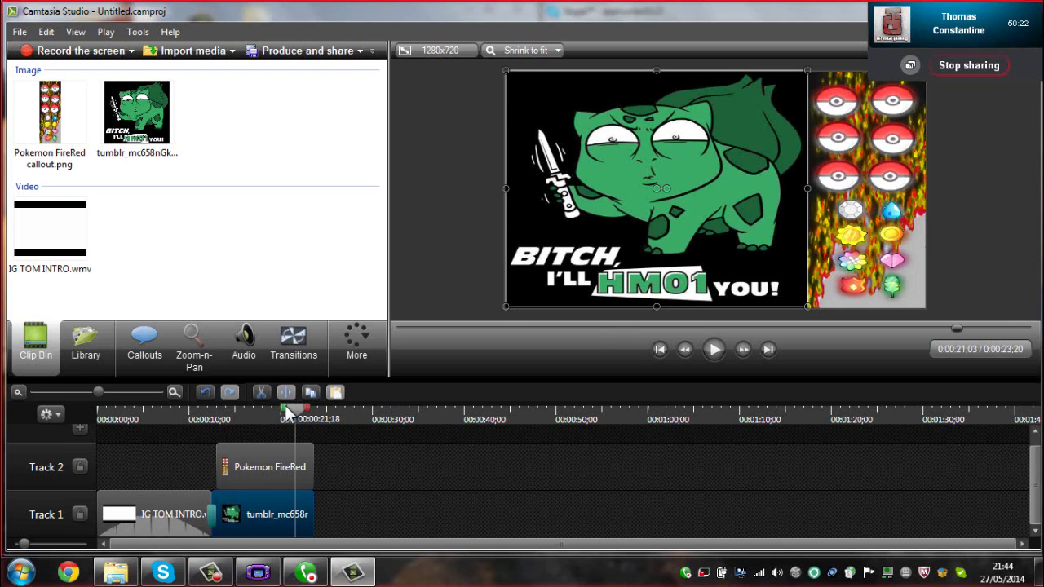
left_click(403, 254)
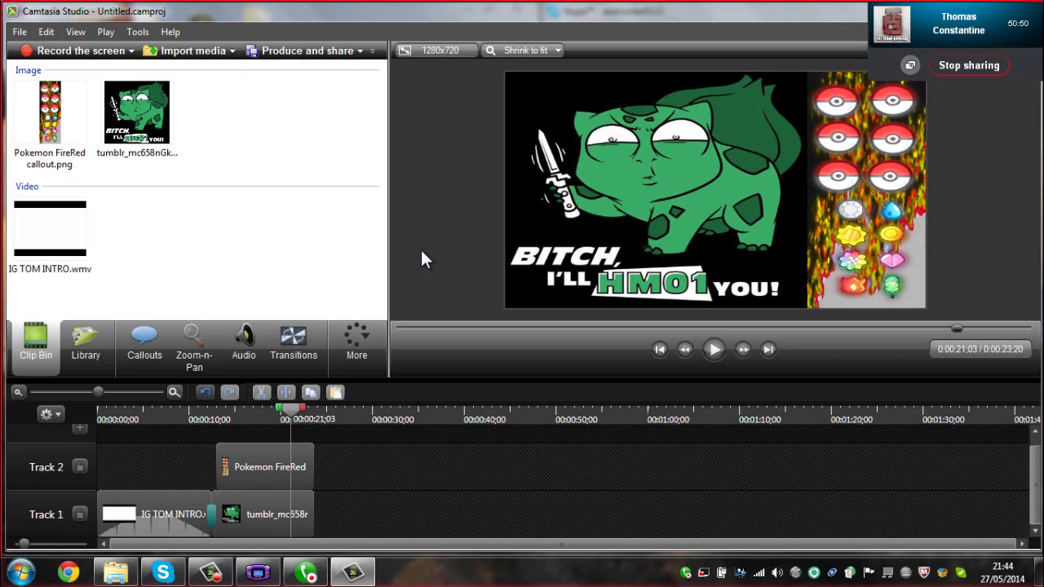
- Show the desktop, bring up the Camtasia Recorder window and move it beside the desktop icons, just above the taskbar
left_click(1038, 571)
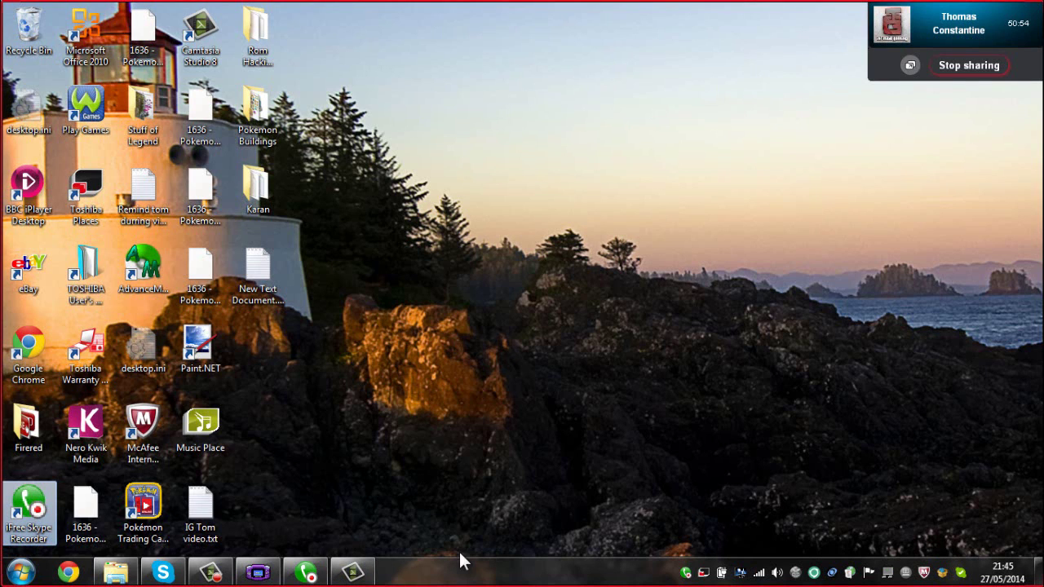
left_click(218, 576)
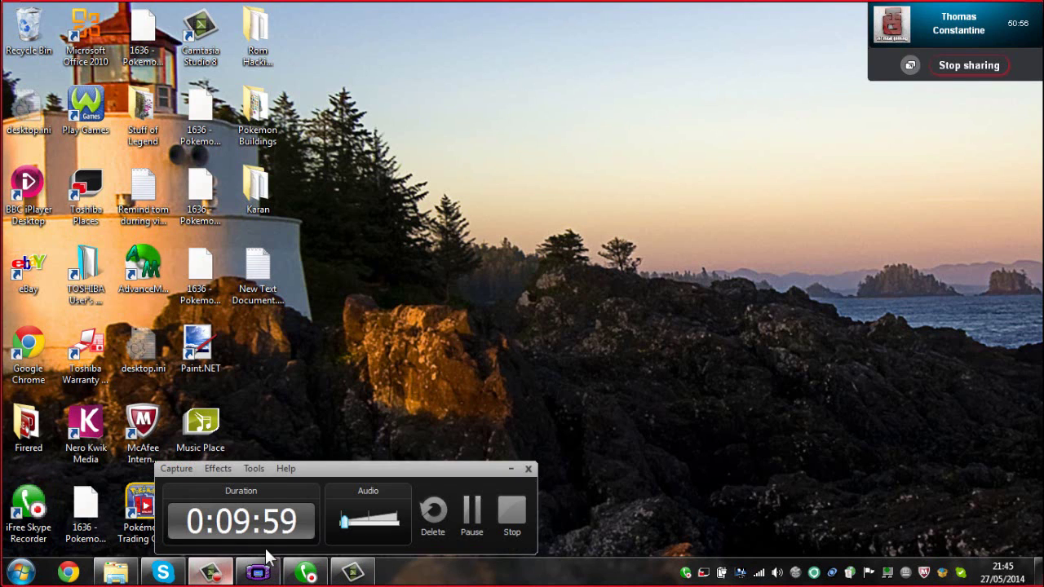
left_click_drag(341, 472, 847, 474)
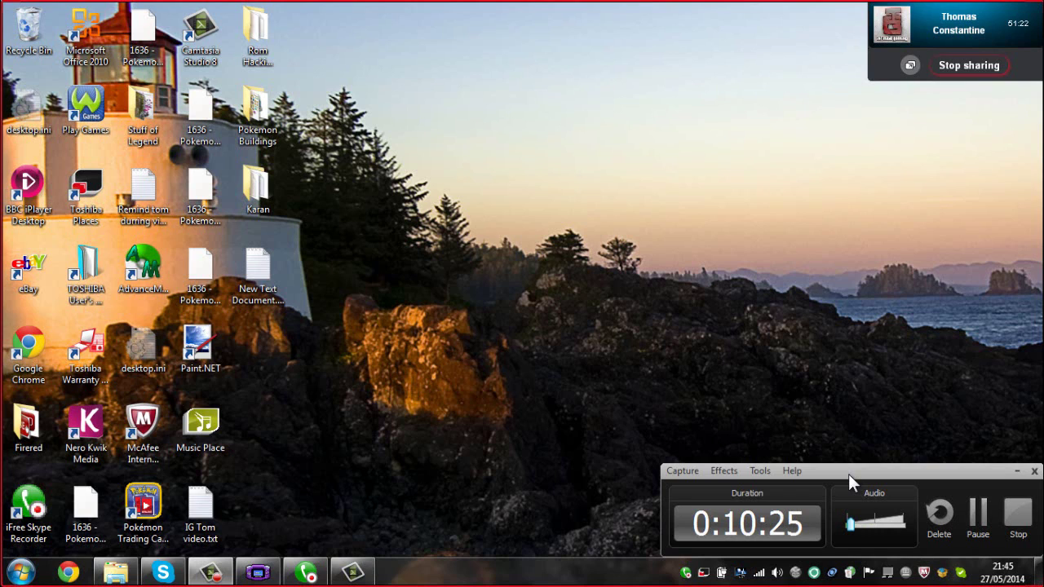
- Switch to Skype, uncover its message field and send "shit...the screen froze" to the group call, repositioning the recorder window
left_click(162, 572)
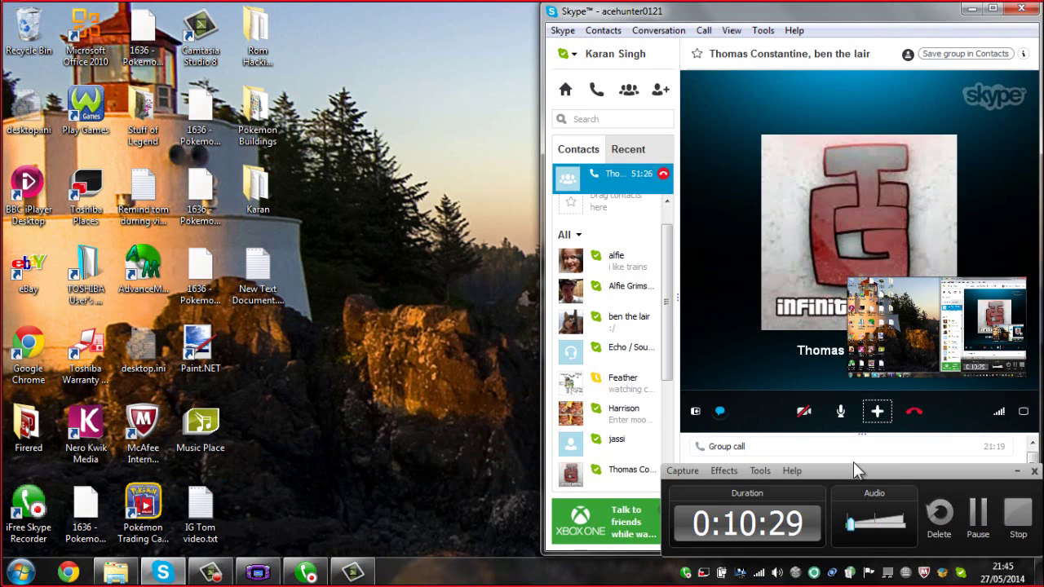
left_click_drag(861, 483, 384, 394)
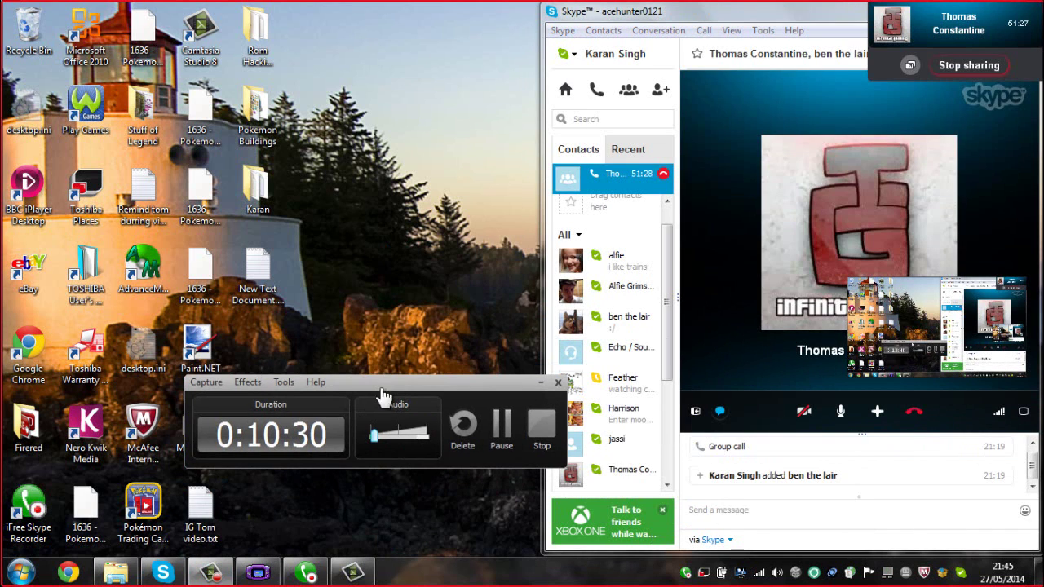
left_click(712, 510)
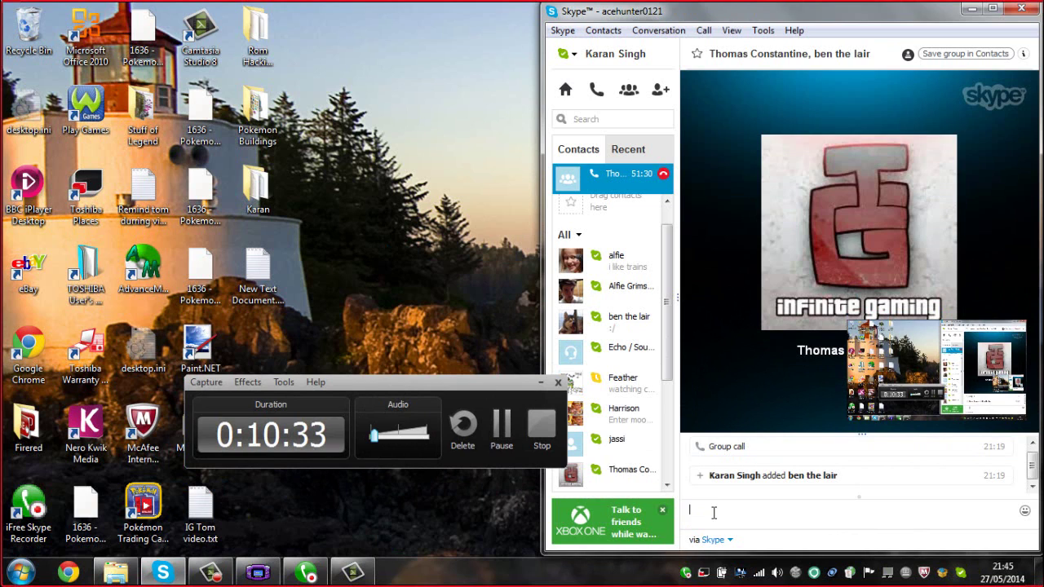
type("shit...the screen ")
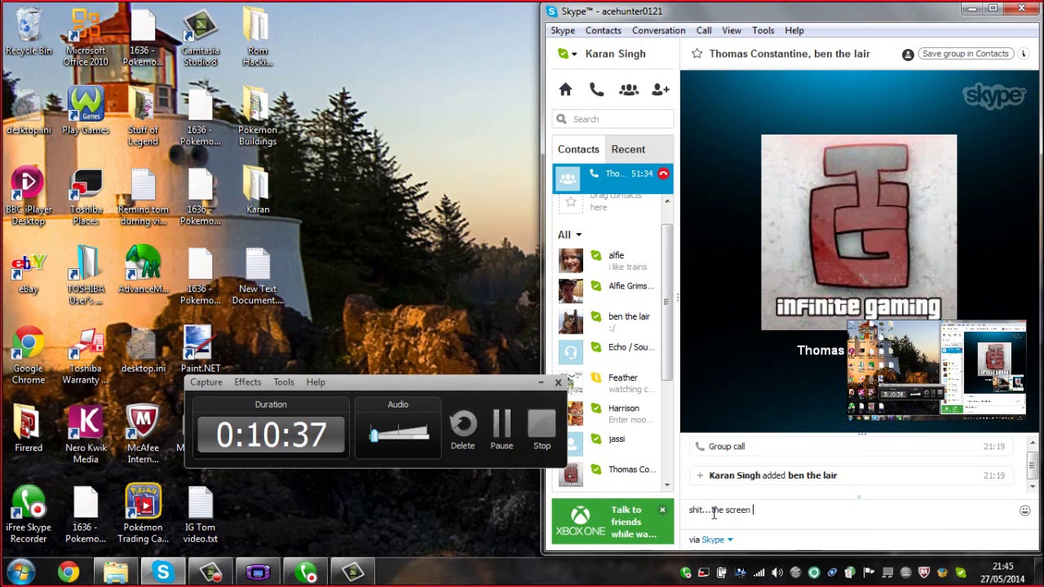
type("froze")
key("Return")
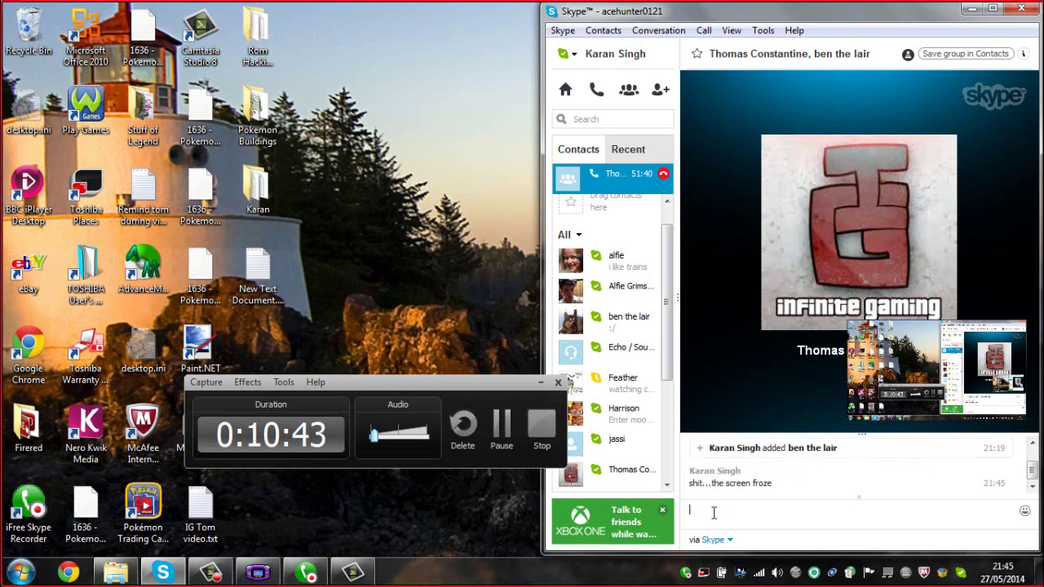
left_click_drag(460, 384, 686, 469)
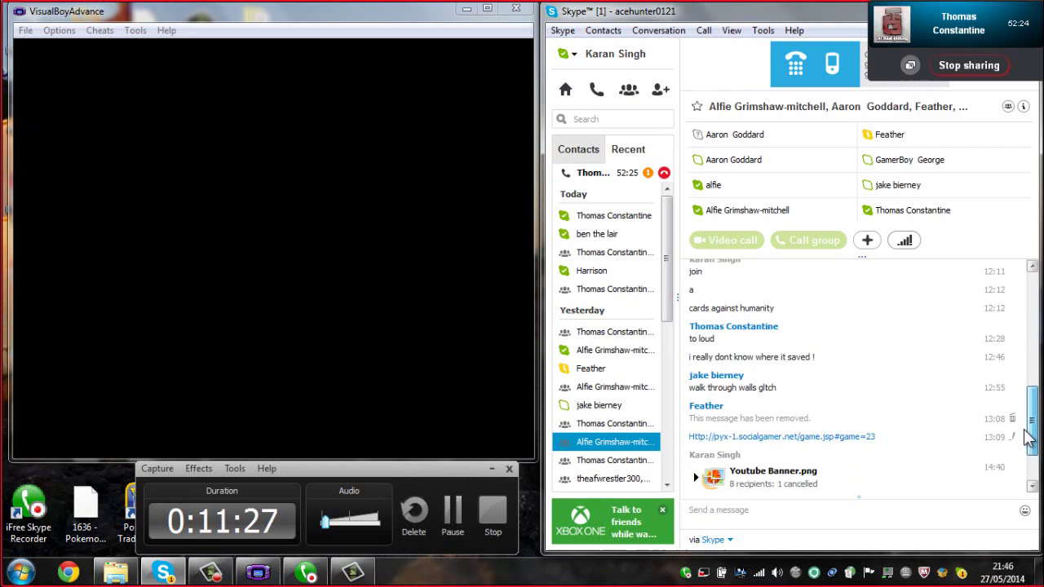
- Examine the earlier group chat messages, highlighting "i really dont know where it saved !" and "walk through walls gltch", and switch to VisualBoyAdvance
scroll(1026, 432, "up", 1)
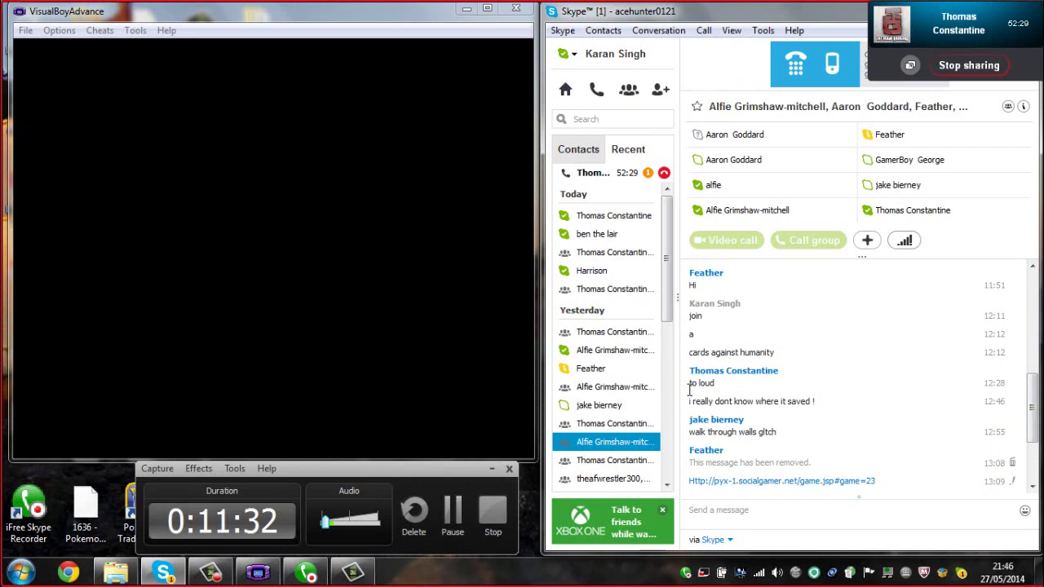
left_click_drag(689, 388, 716, 387)
left_click(824, 428)
left_click_drag(816, 400, 705, 396)
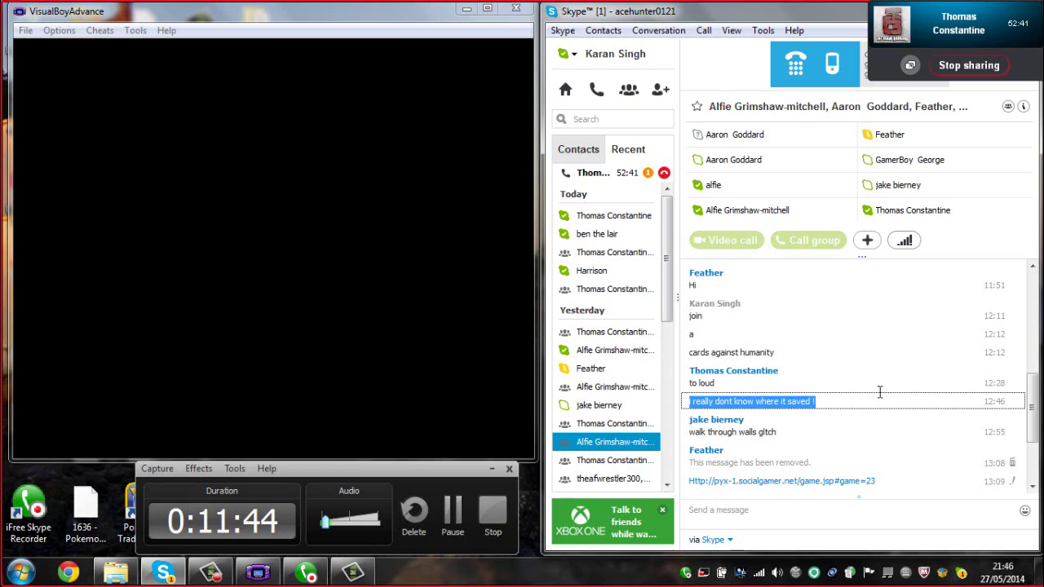
left_click(856, 428)
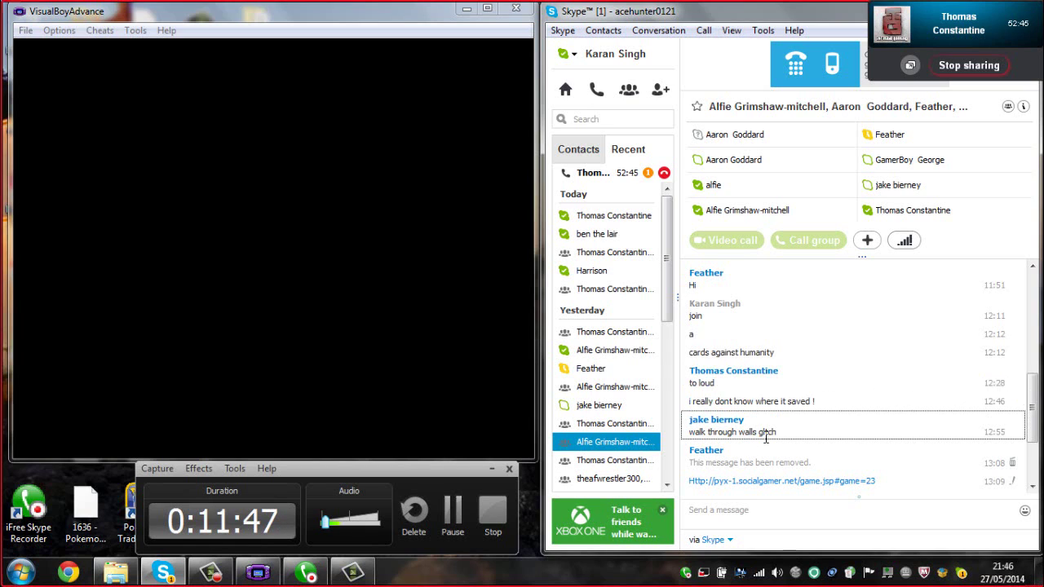
left_click_drag(764, 432, 690, 431)
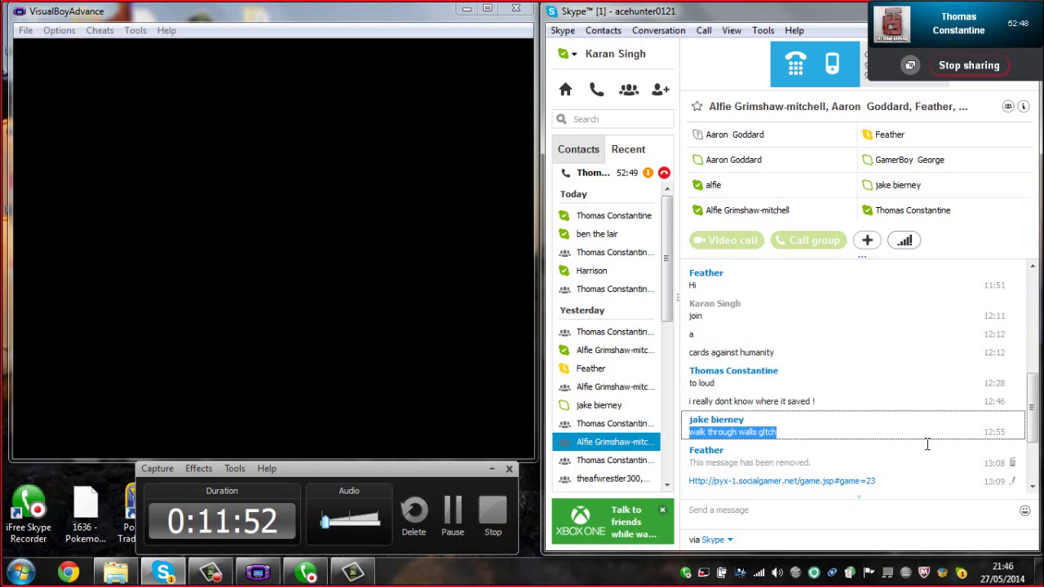
left_click(869, 464)
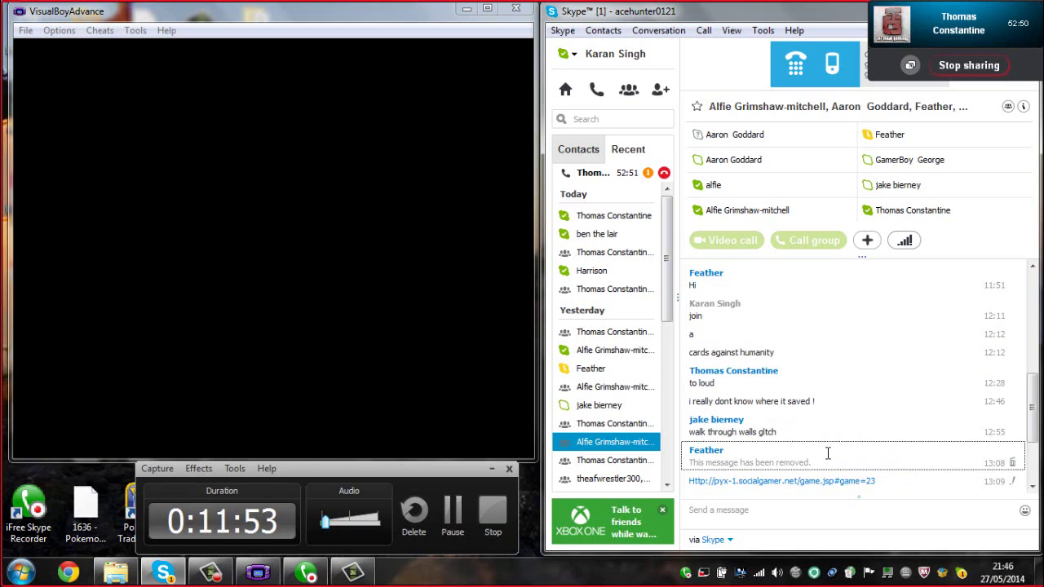
left_click(399, 419)
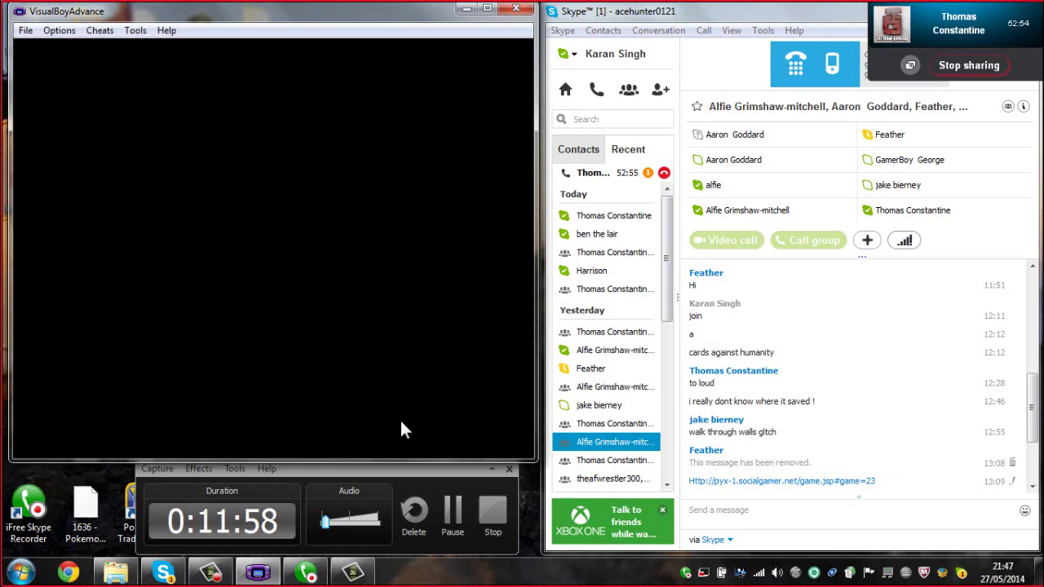